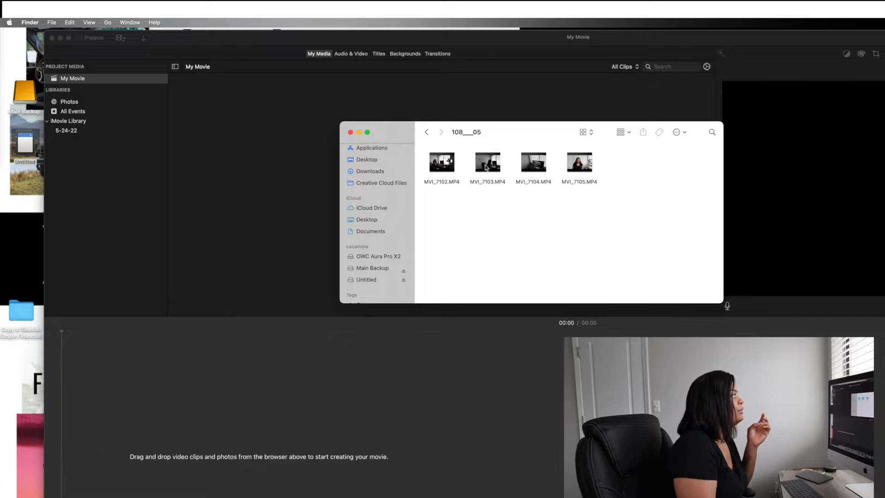
# Step: Import MVI_7105.MP4 into the My Movie project media and add the whole clip to the timeline
pyautogui.moveTo(584, 168); pyautogui.dragTo(284, 174)
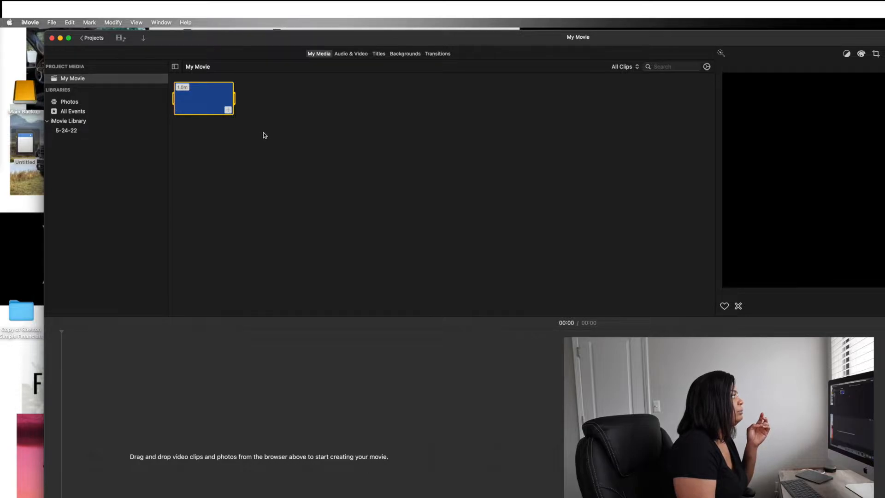
pyautogui.moveTo(349, 34); pyautogui.dragTo(303, 33)
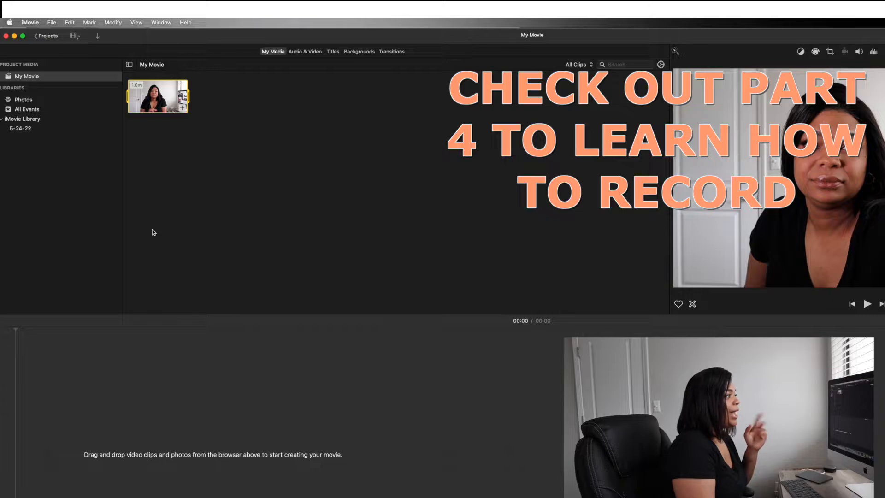
pyautogui.click(152, 254)
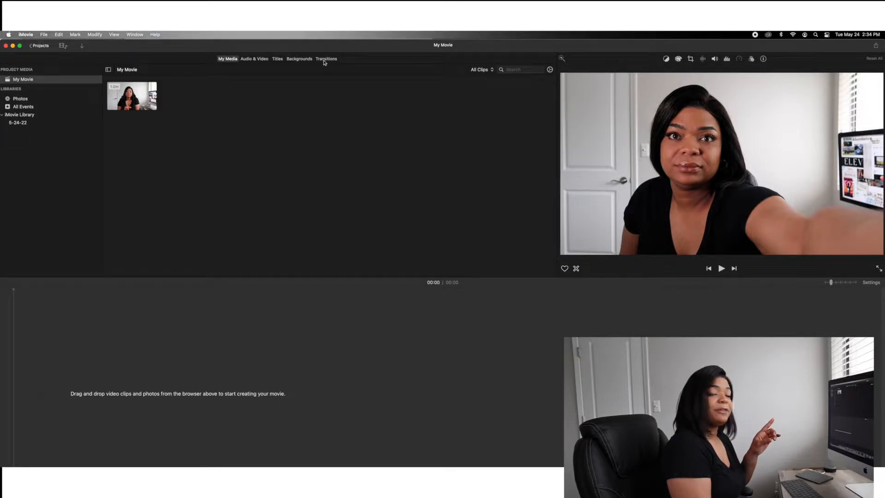
pyautogui.click(172, 421)
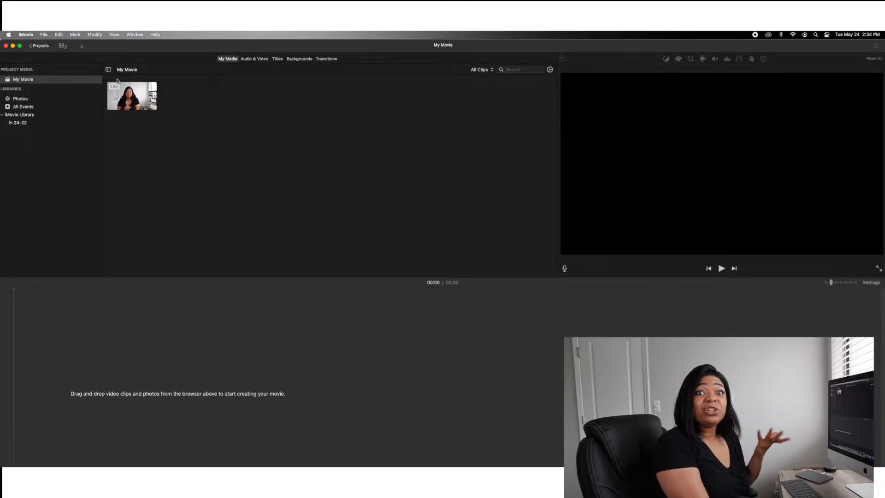
pyautogui.moveTo(122, 109); pyautogui.dragTo(83, 397)
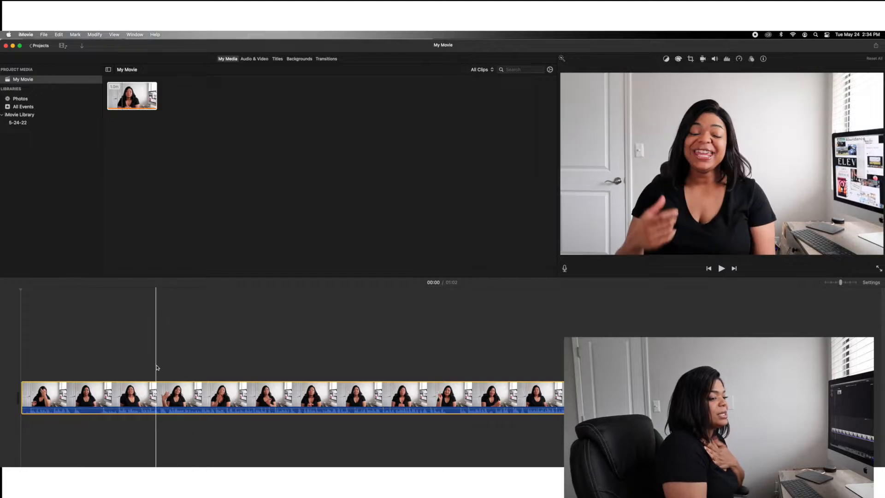
# Step: Play the timeline clip from its beginning and trim about 8 seconds off its start
pyautogui.click(21, 346)
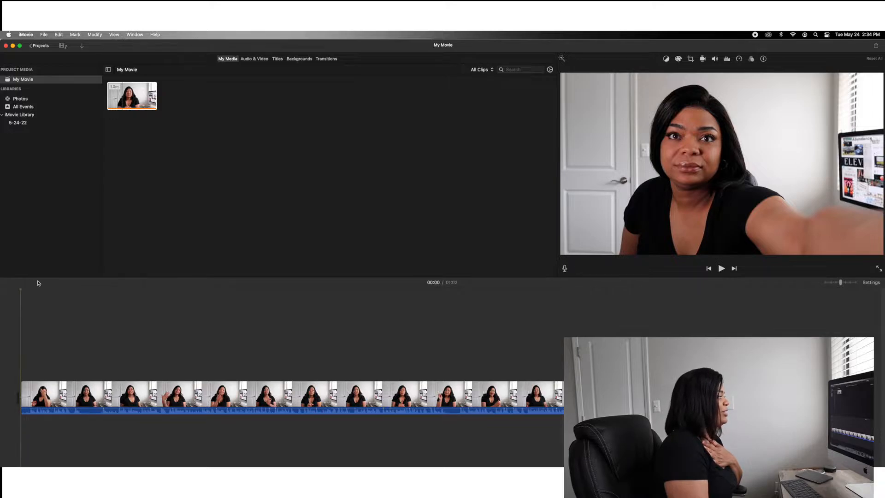
pyautogui.press('space')
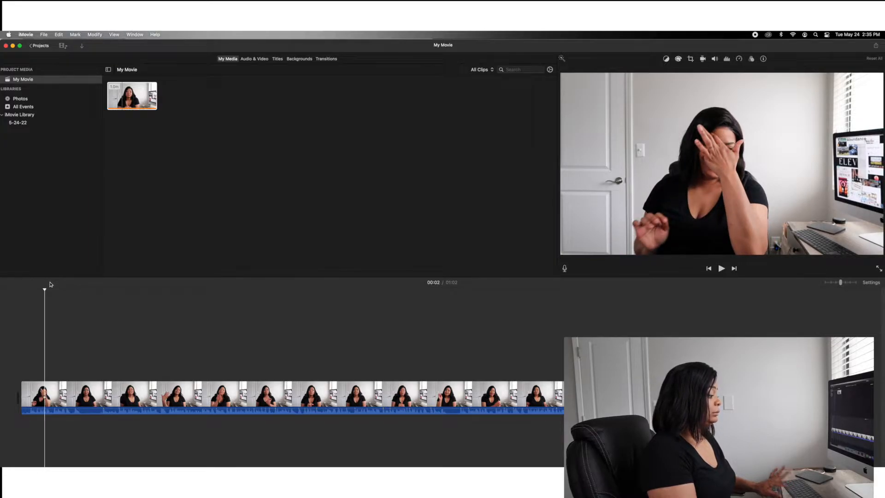
pyautogui.press('XF86AudioRaiseVolume')
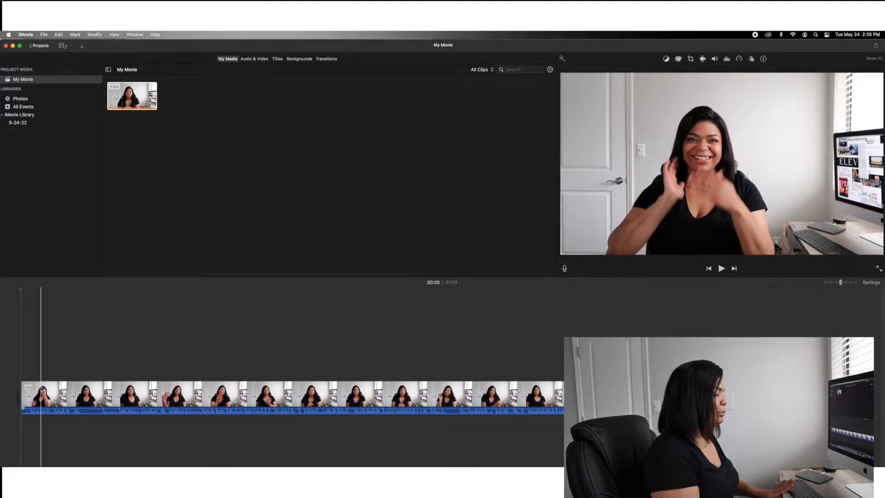
pyautogui.press('space')
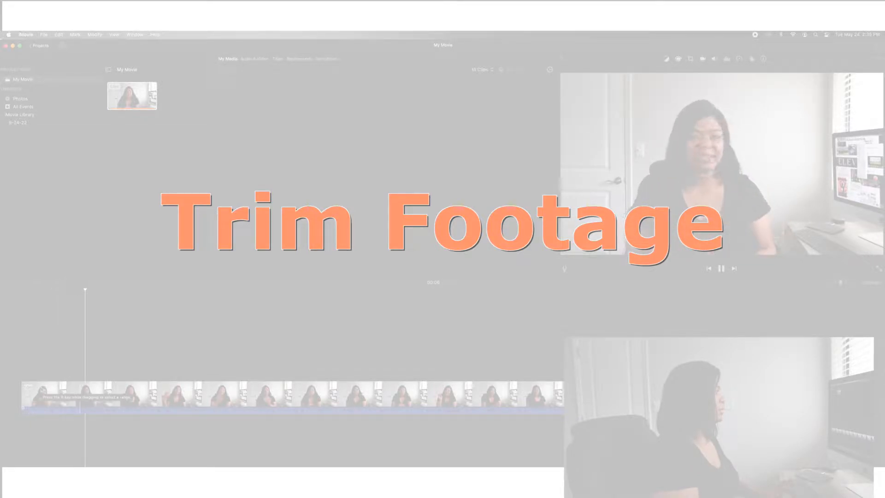
pyautogui.press('space')
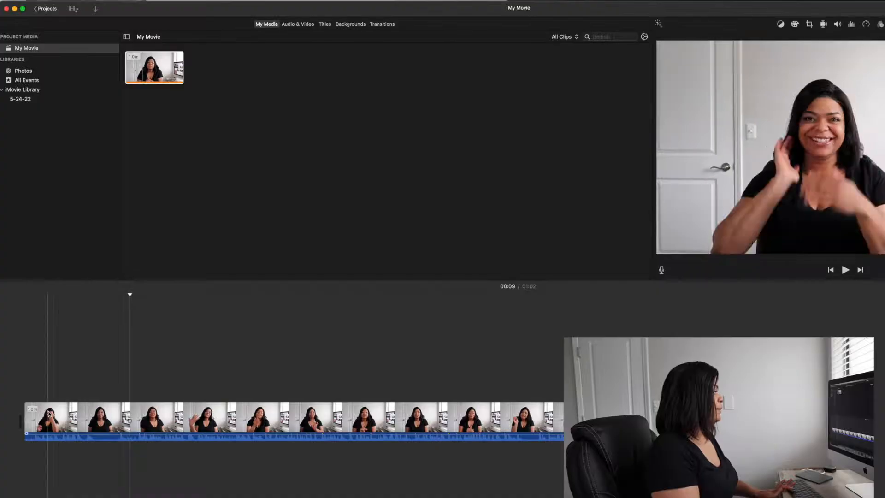
pyautogui.moveTo(130, 295)
pyautogui.mouseDown()
pyautogui.moveTo(62, 301)
pyautogui.moveTo(131, 305)
pyautogui.moveTo(118, 306)
pyautogui.mouseUp()
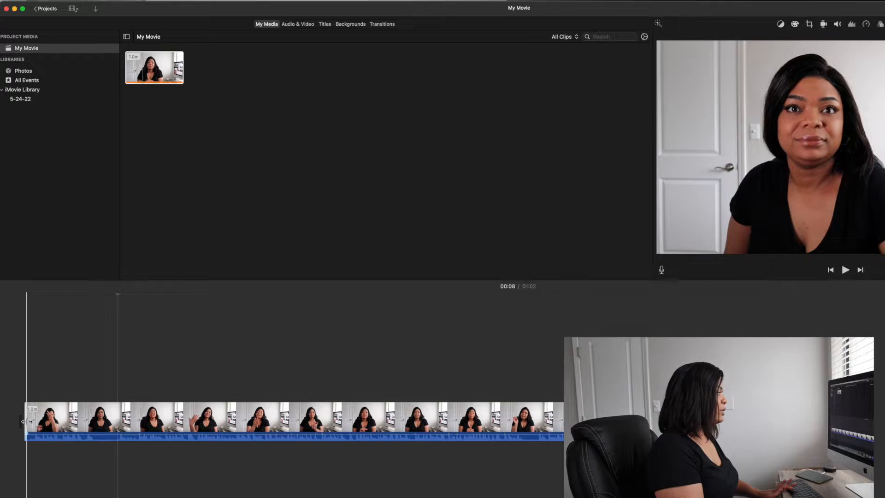
pyautogui.moveTo(25, 421); pyautogui.dragTo(118, 419)
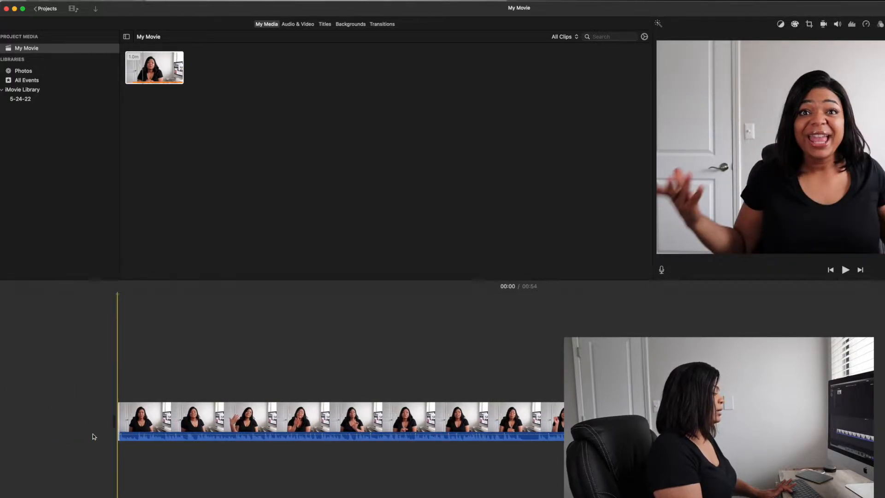
# Step: Play the clip's new opening and trim about 2 more seconds off its start
pyautogui.press('space')
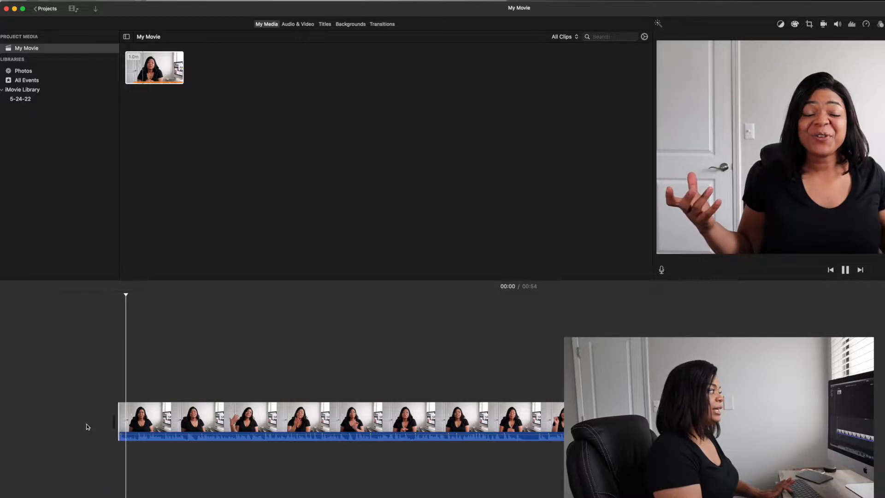
pyautogui.press('space')
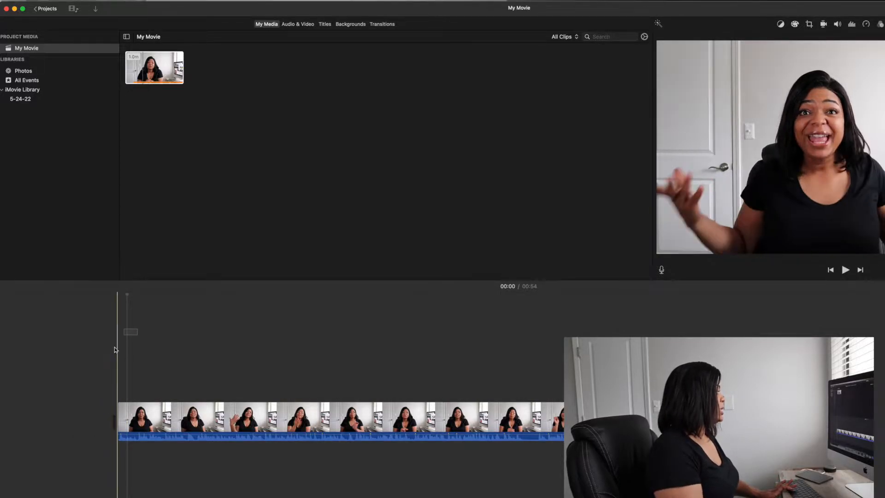
pyautogui.press('space')
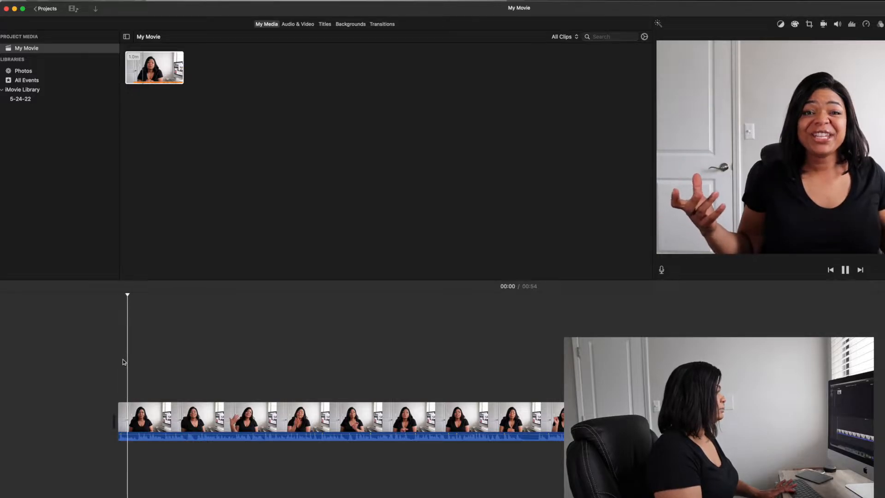
pyautogui.press('space')
pyautogui.click(139, 399)
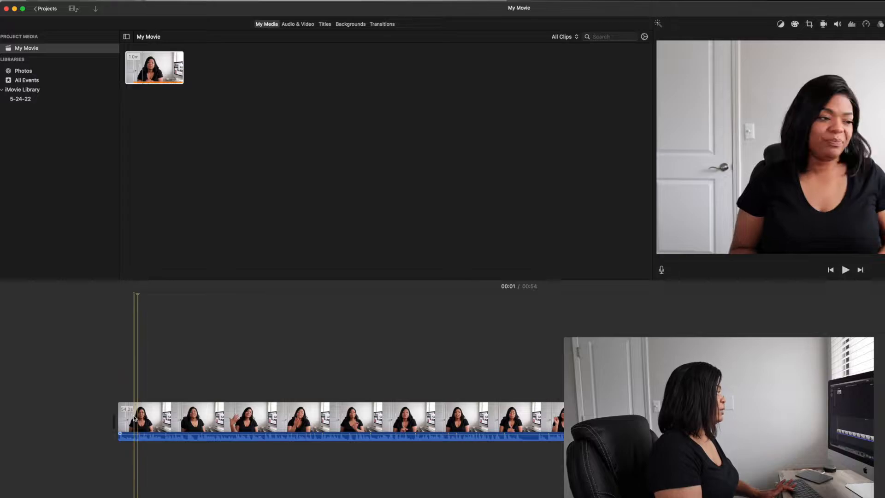
pyautogui.moveTo(116, 416); pyautogui.dragTo(134, 413)
# Step: Play through the footage to locate the unwanted section and split the clip at its start, at about 35 seconds
pyautogui.press('space')
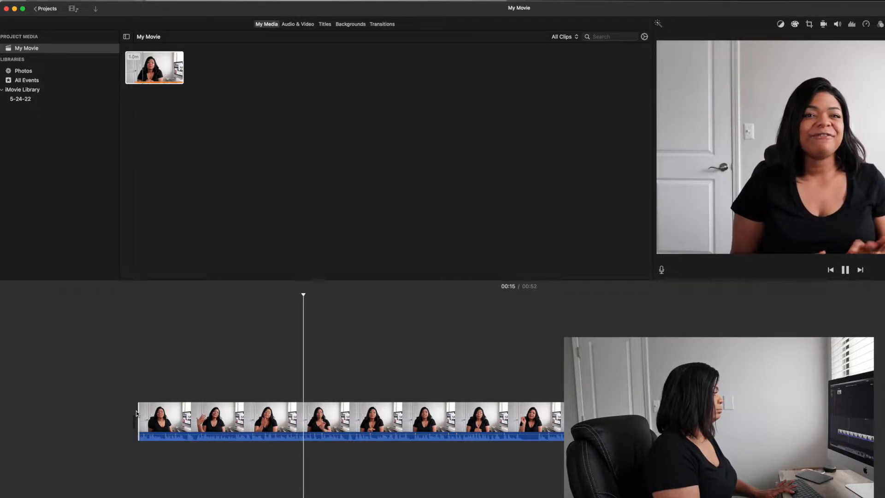
pyautogui.press('space')
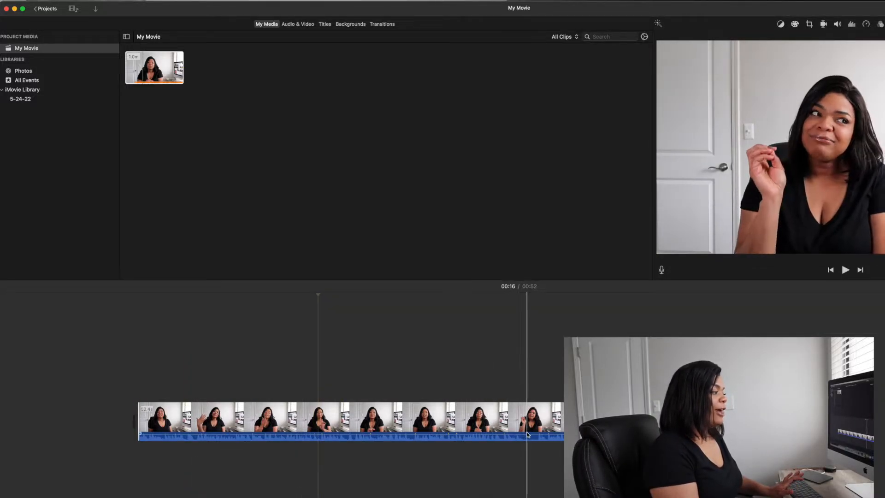
pyautogui.click(511, 386)
pyautogui.press('space')
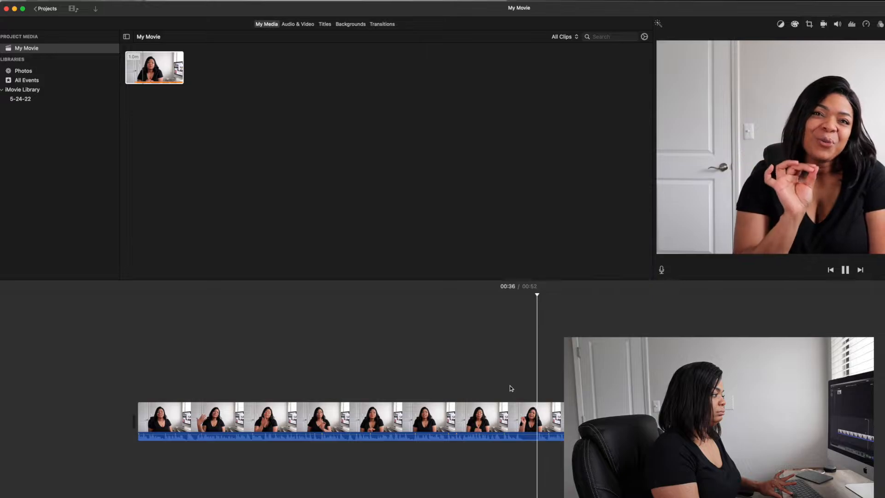
pyautogui.press('space')
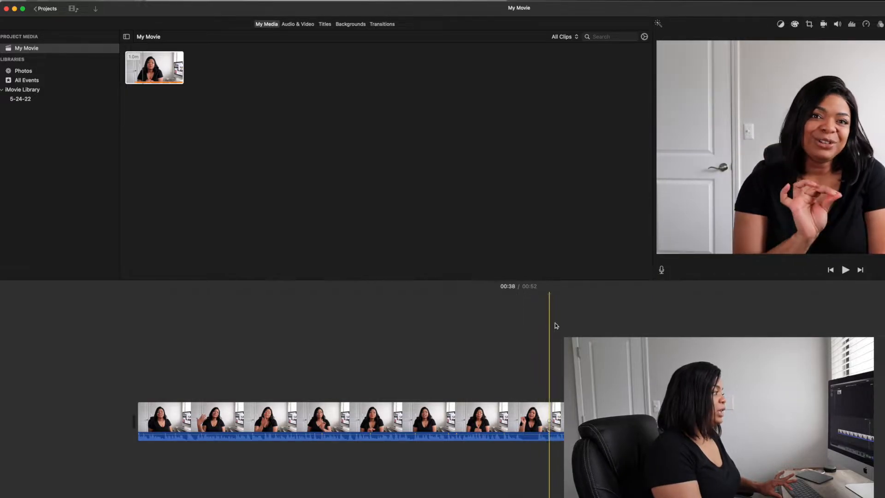
pyautogui.moveTo(550, 294); pyautogui.dragTo(522, 298)
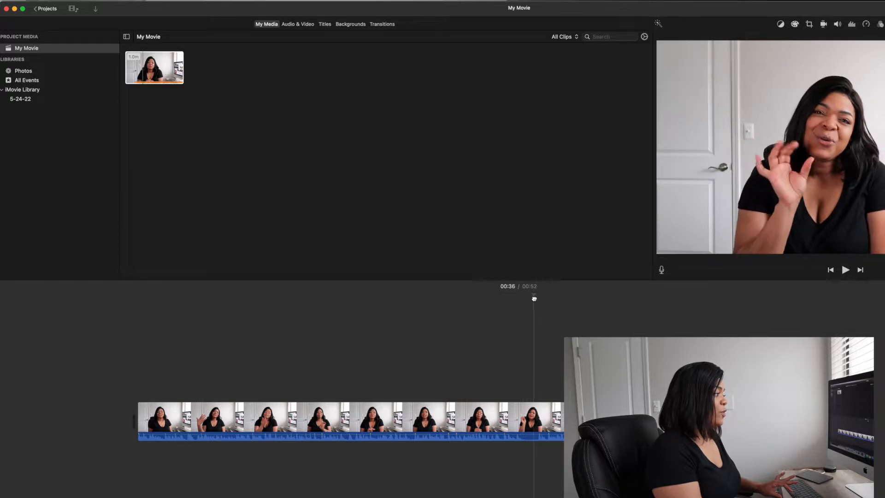
pyautogui.moveTo(524, 300); pyautogui.dragTo(527, 303)
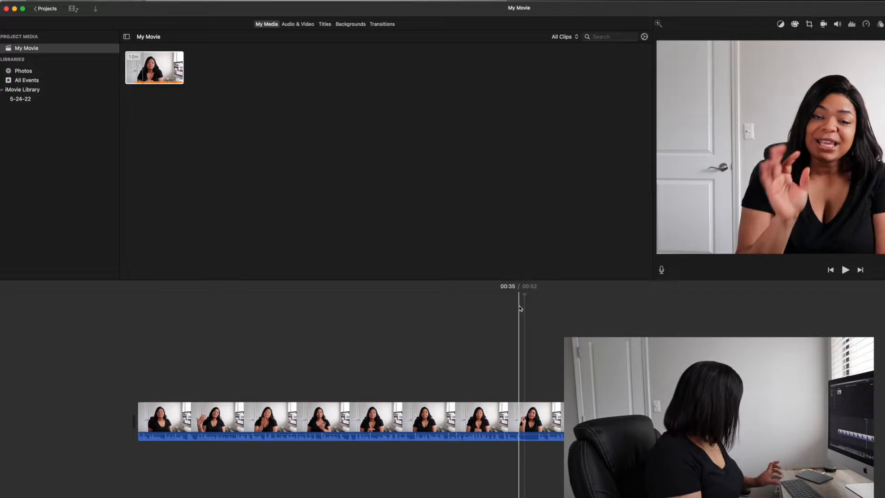
pyautogui.press('super+b')
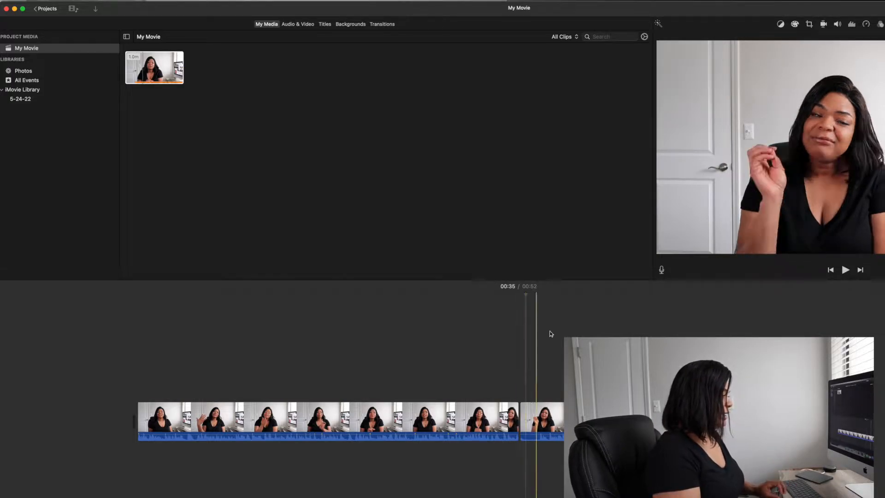
# Step: Split the footage again shortly after the first cut and delete the short segment between the two cuts
pyautogui.click(540, 404)
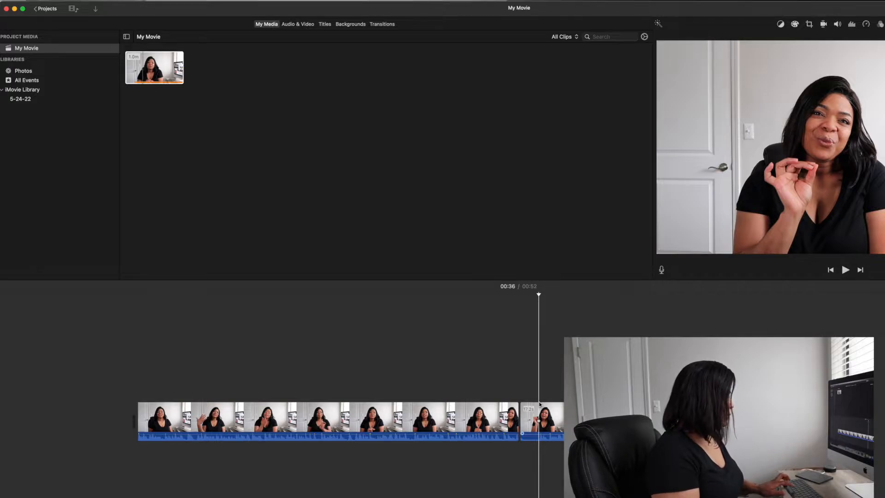
pyautogui.press('super+b')
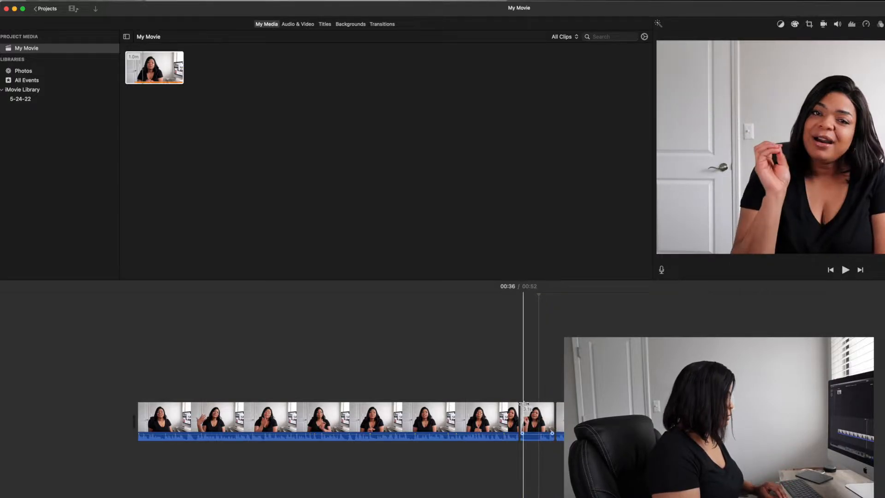
pyautogui.press('super+z')
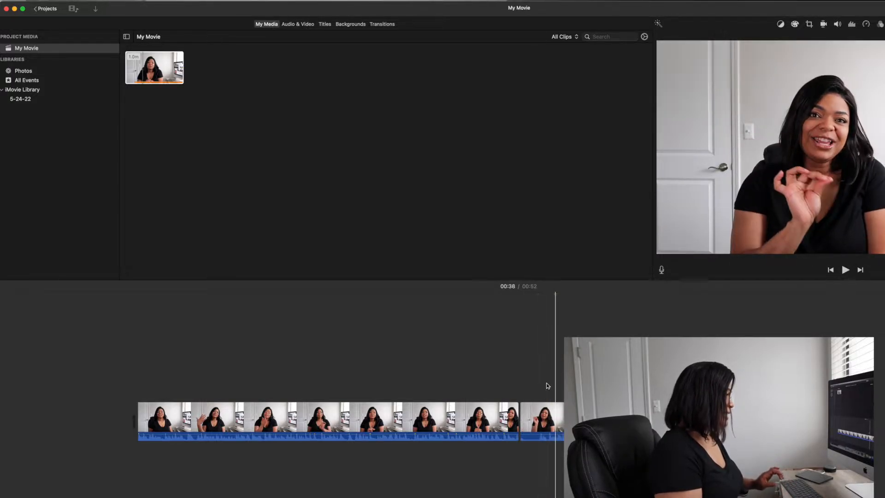
pyautogui.click(538, 389)
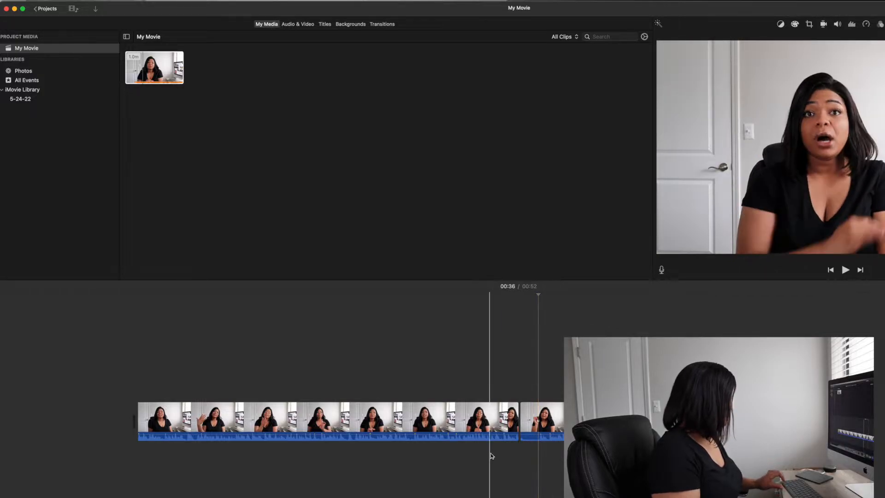
pyautogui.press('super+b')
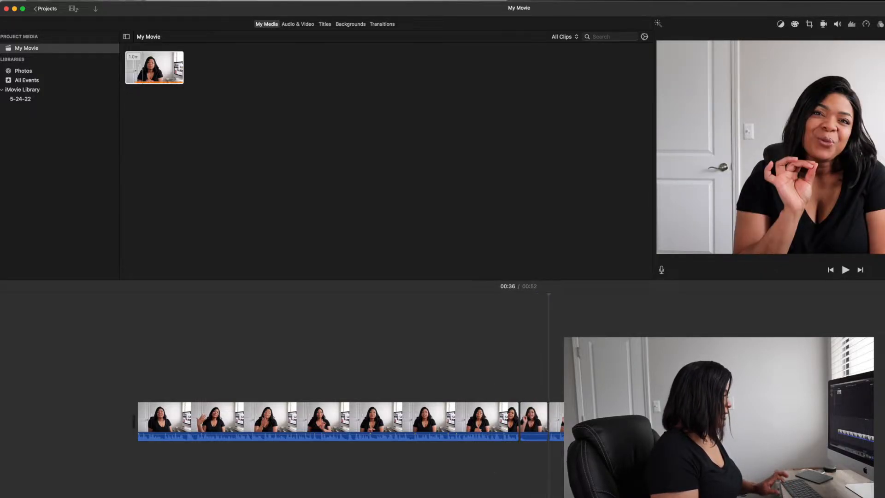
pyautogui.click(532, 417)
pyautogui.press('Delete')
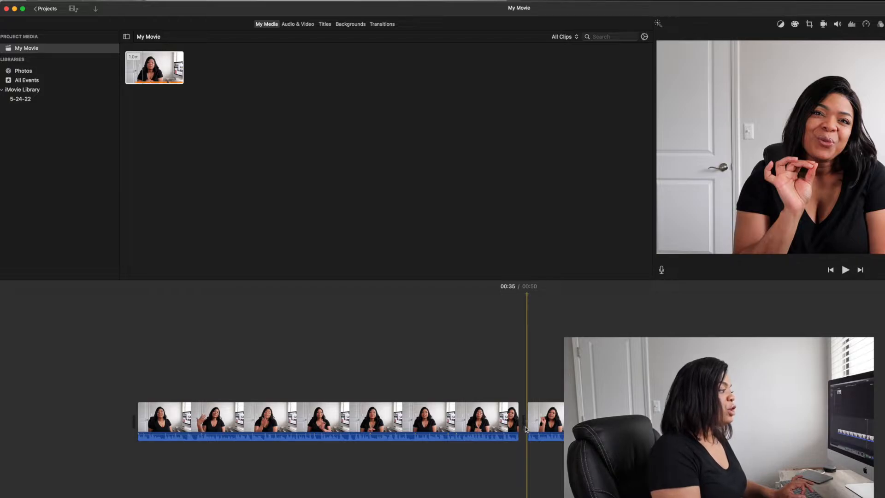
# Step: Play the timeline from about 34 seconds across the cut to check the edit
pyautogui.click(510, 389)
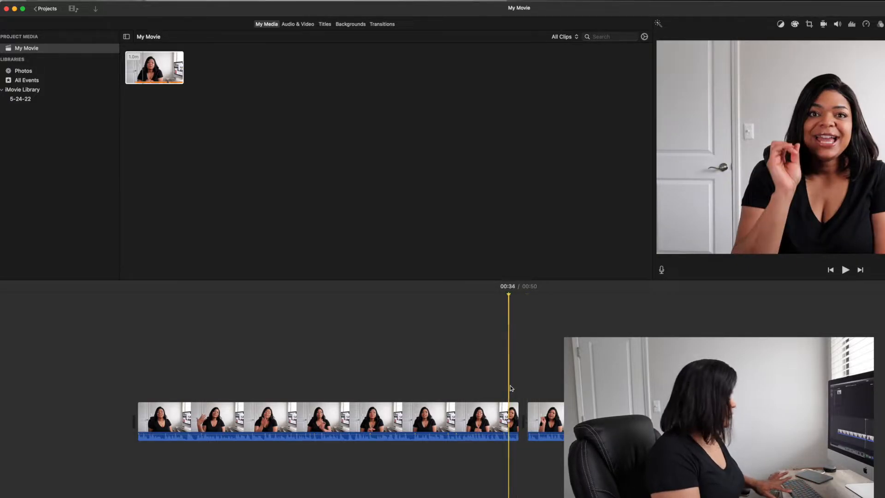
pyautogui.press('space')
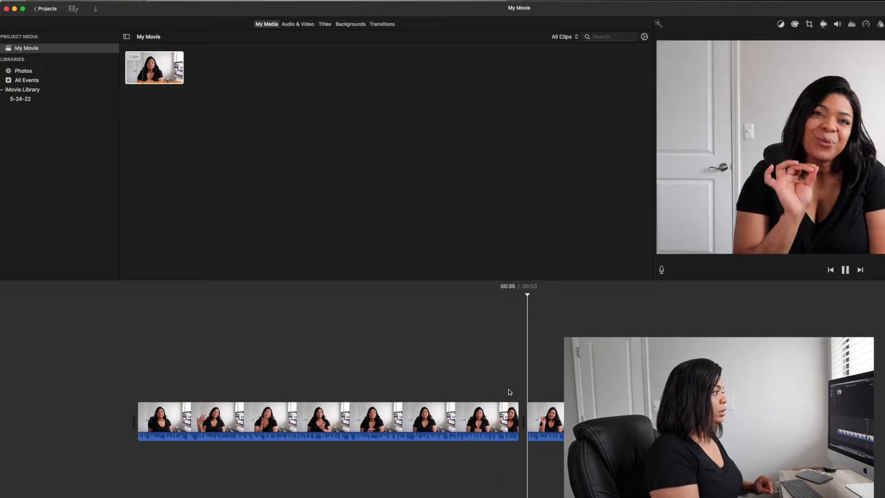
pyautogui.press('space')
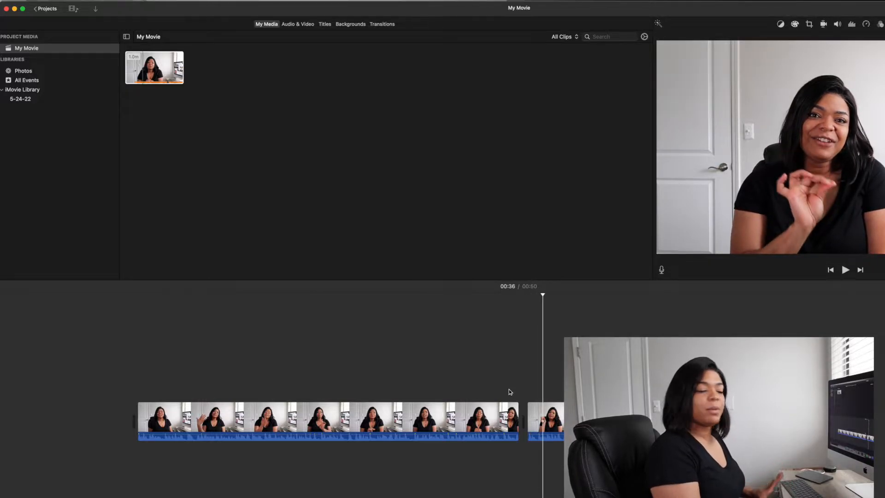
# Step: Select both remaining clips in the timeline
pyautogui.click(523, 412)
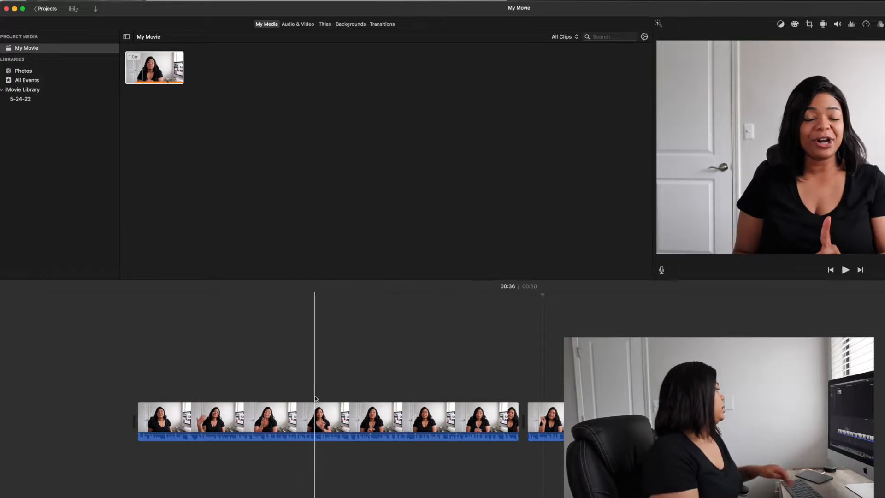
pyautogui.click(145, 362)
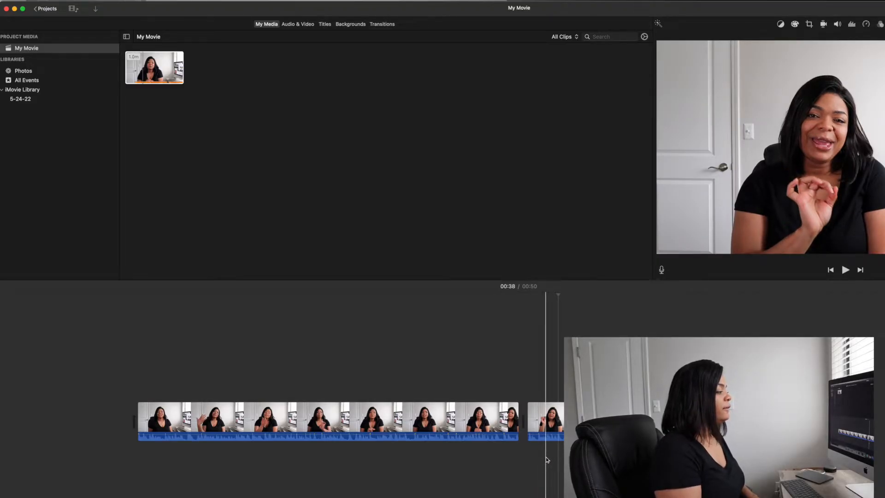
pyautogui.moveTo(546, 458); pyautogui.dragTo(480, 395)
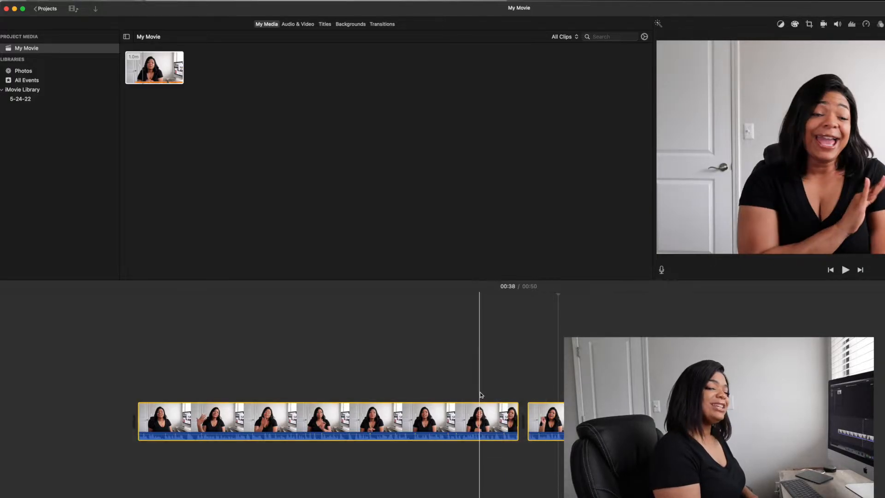
# Step: Look over the project's audio sources and the voiceover recording controls and options, declining microphone access
pyautogui.click(307, 28)
pyautogui.click(305, 27)
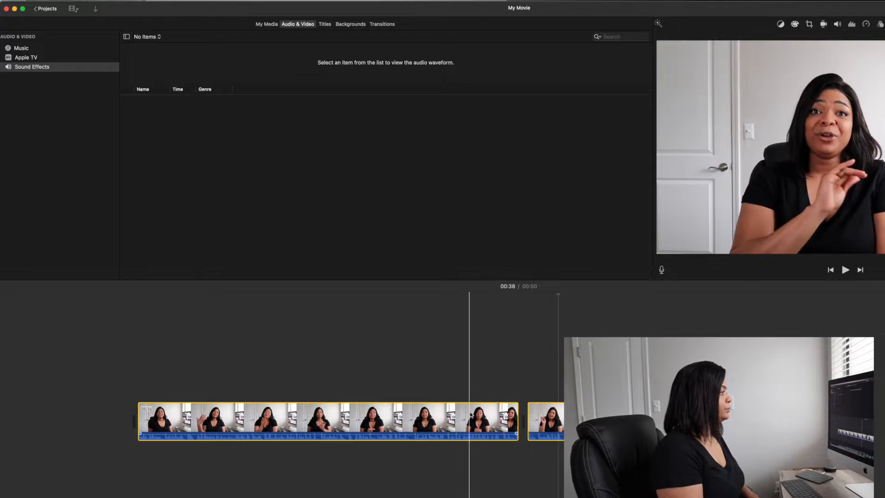
pyautogui.click(661, 270)
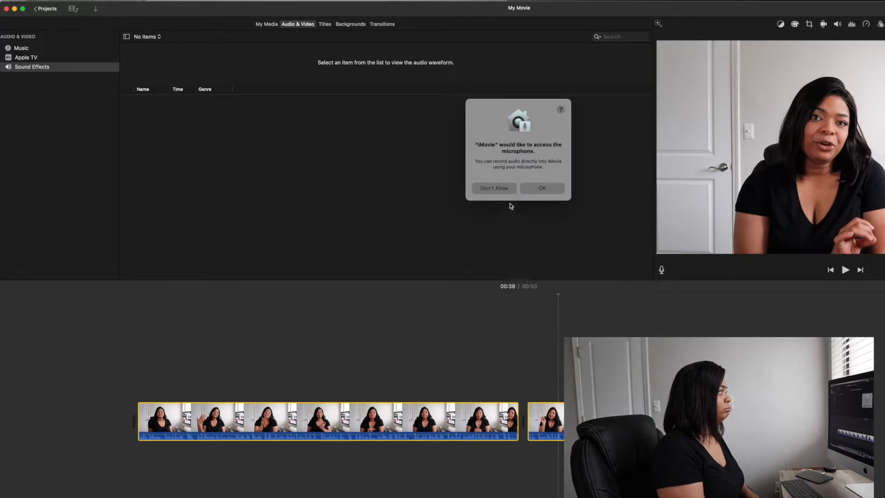
pyautogui.click(500, 191)
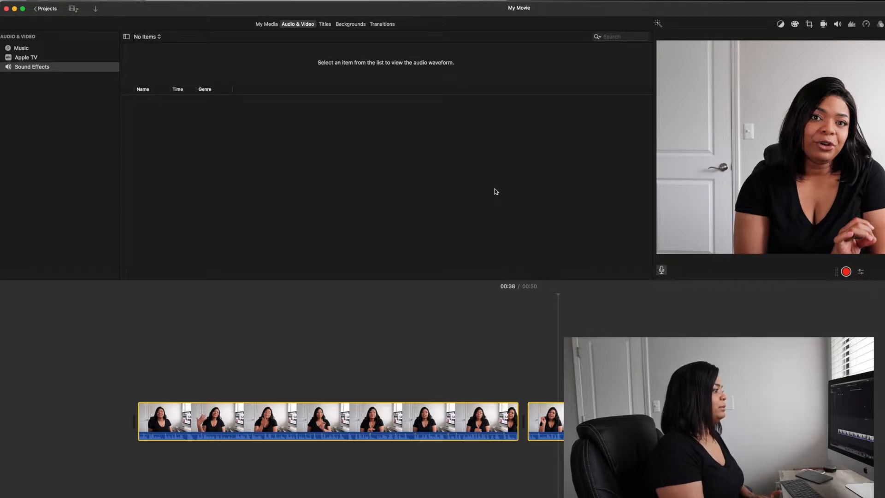
pyautogui.click(860, 274)
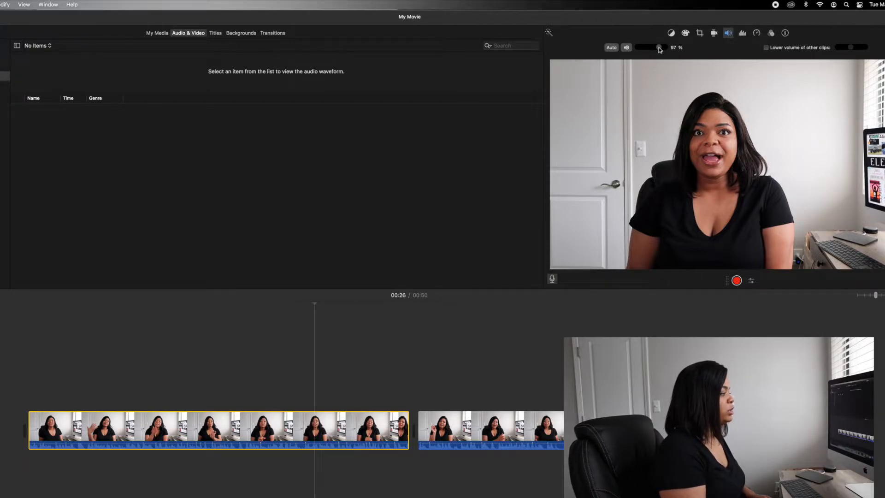
# Step: Set the first clip's volume to 81% and compare it with the second clip's volume setting
pyautogui.moveTo(651, 51); pyautogui.dragTo(657, 51)
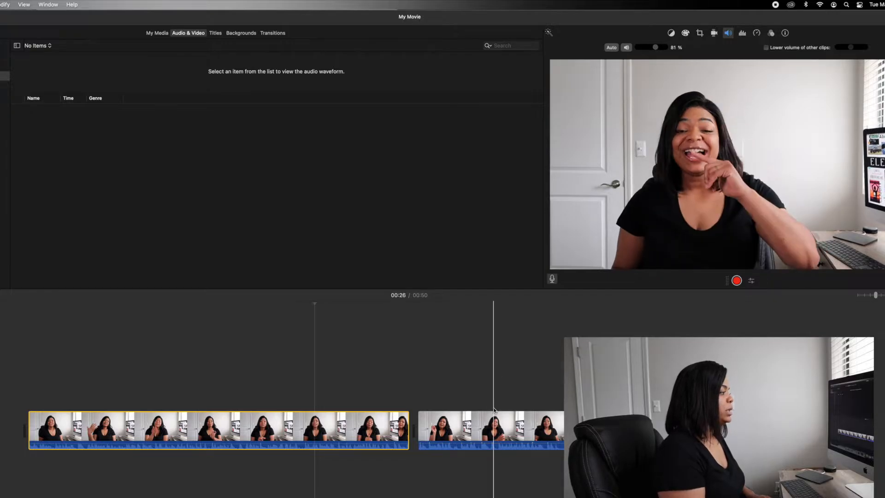
pyautogui.click(492, 436)
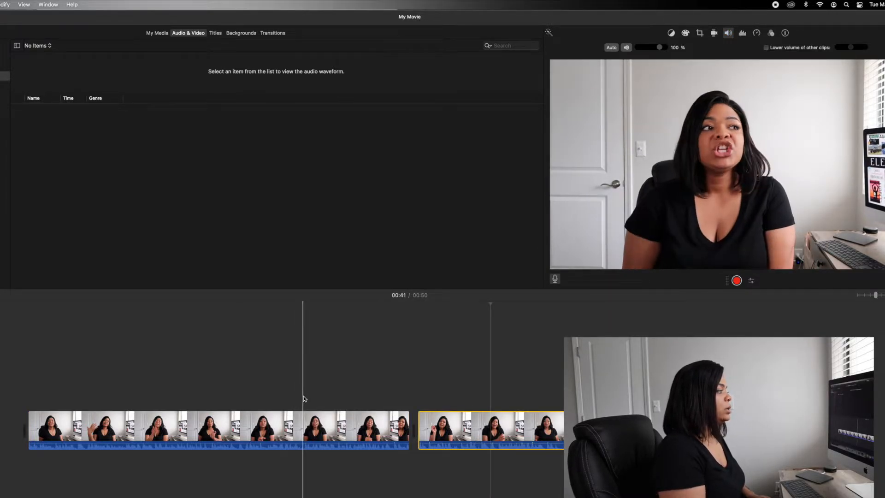
pyautogui.click(306, 420)
pyautogui.click(507, 433)
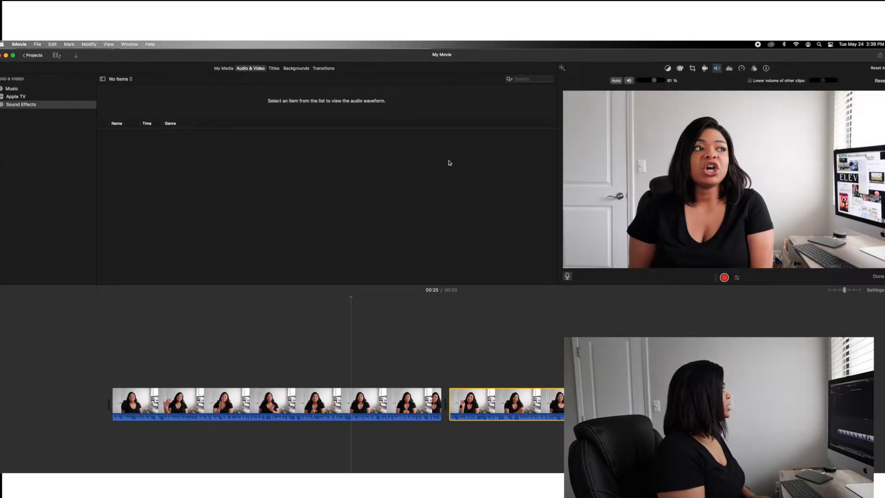
# Step: Add a Slide title above the first clip near its start and select it for editing
pyautogui.click(146, 345)
pyautogui.click(274, 69)
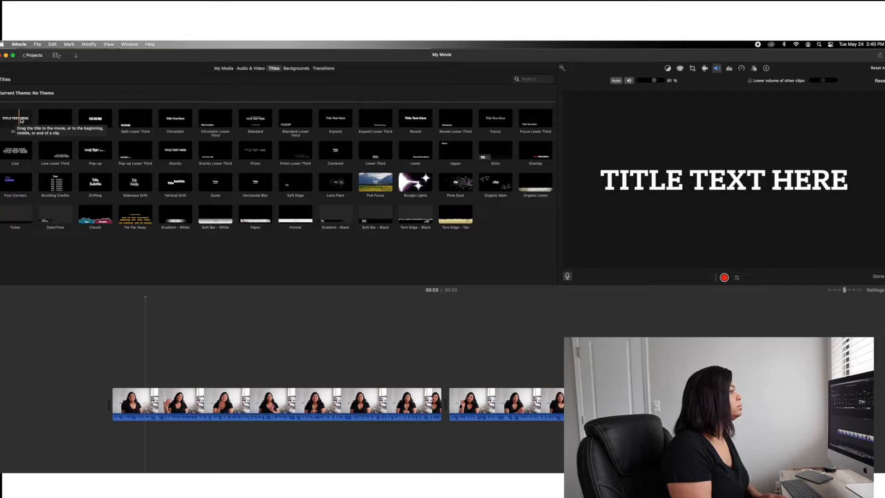
pyautogui.moveTo(17, 120); pyautogui.dragTo(134, 364)
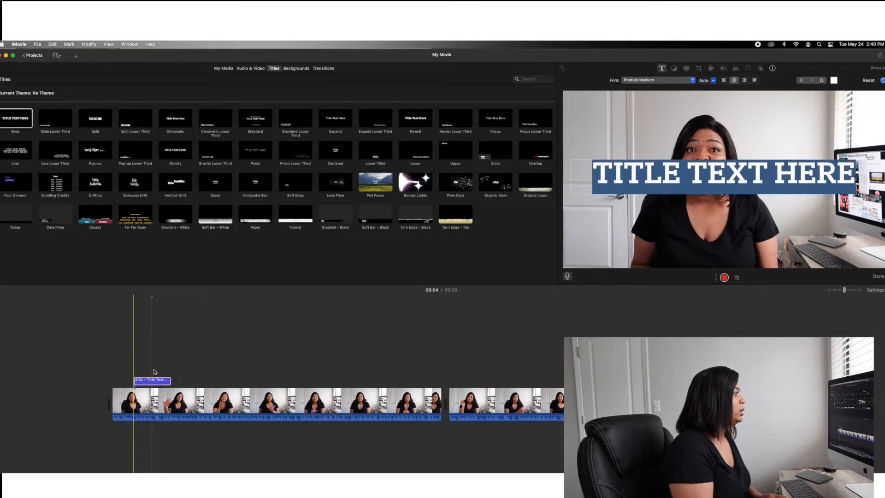
pyautogui.click(153, 379)
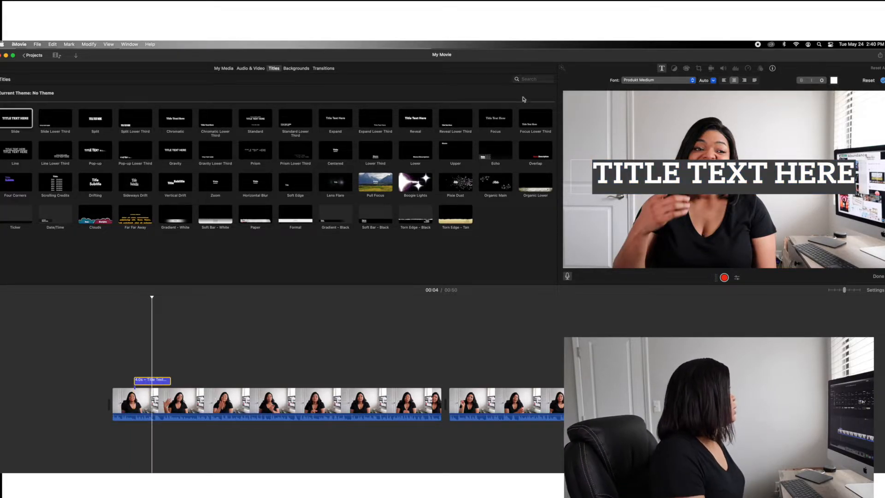
# Step: Look through the title's fonts, set its size to 58, and try left alignment before returning to centre alignment
pyautogui.click(675, 82)
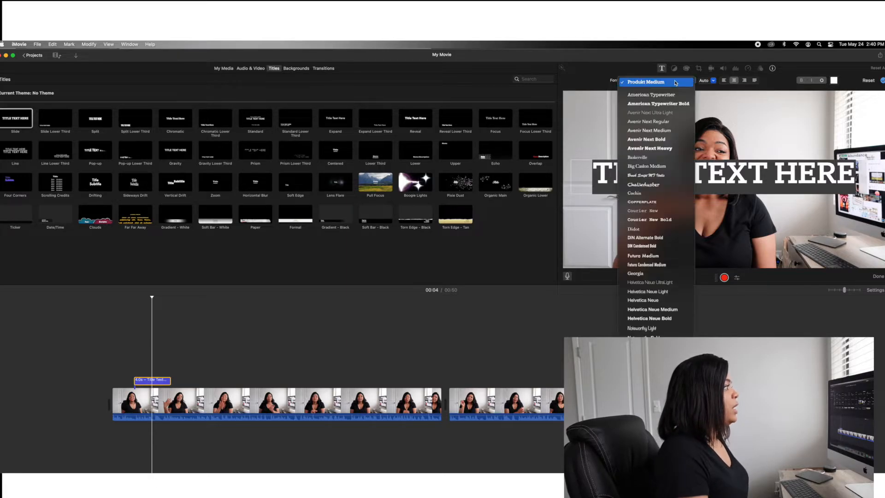
pyautogui.click(696, 88)
pyautogui.click(713, 81)
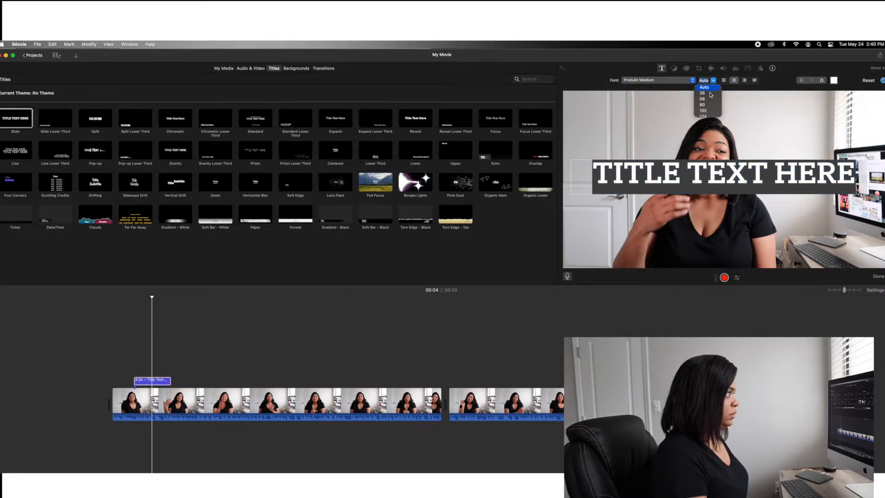
pyautogui.click(710, 99)
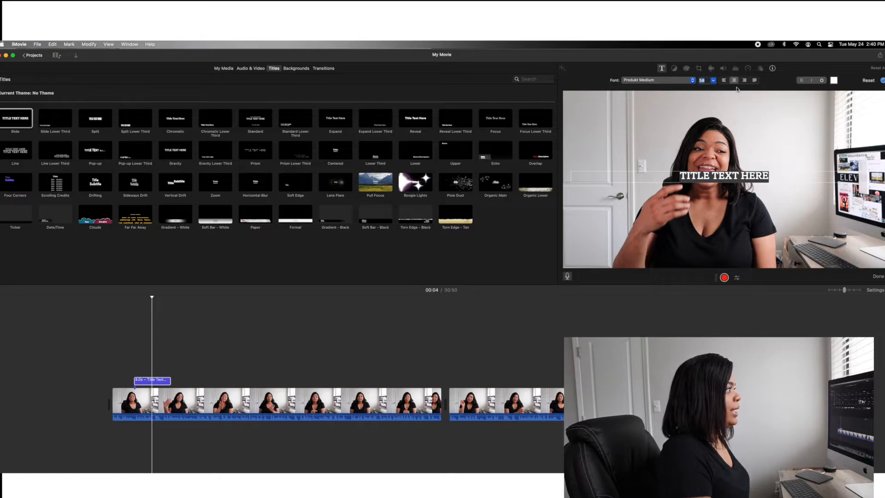
pyautogui.click(724, 80)
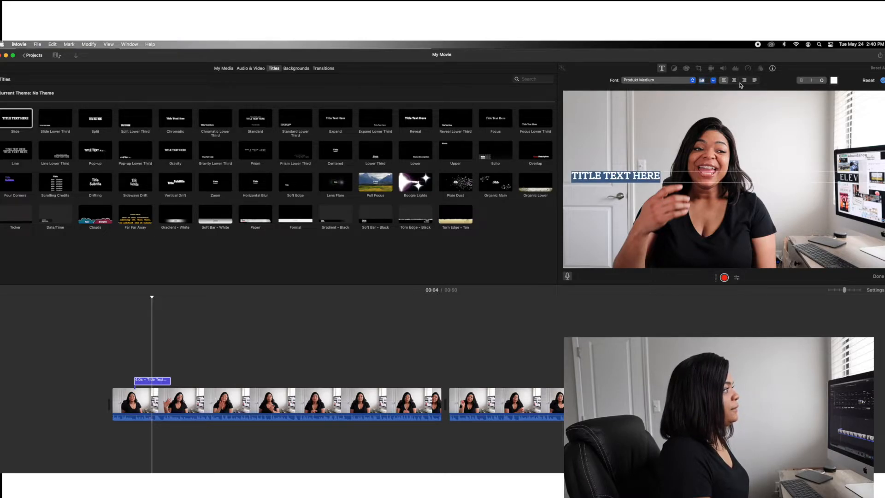
pyautogui.click(734, 81)
# Step: Examine the colour picker for the title text and close it without choosing a colour
pyautogui.click(834, 81)
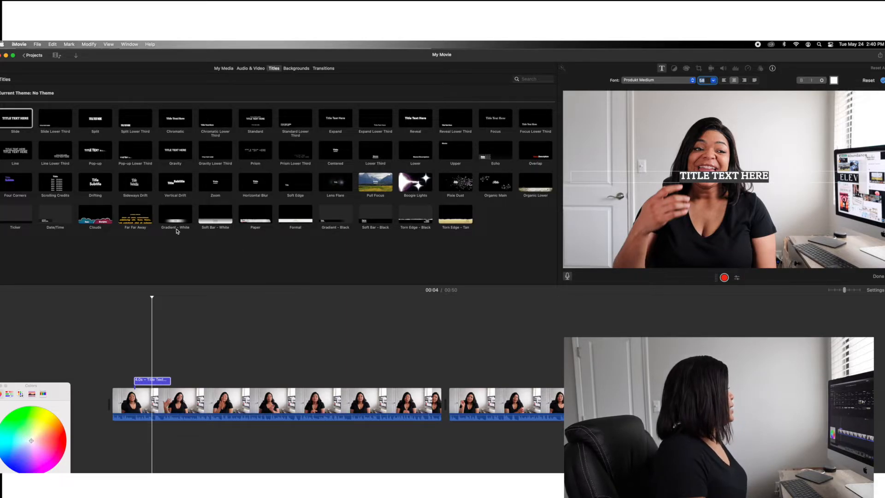
pyautogui.moveTo(18, 387); pyautogui.dragTo(47, 311)
pyautogui.click(24, 312)
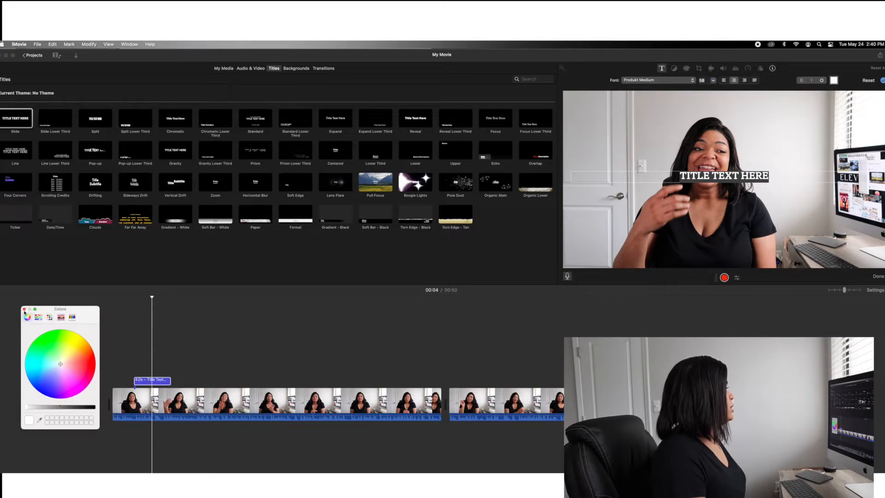
pyautogui.click(24, 309)
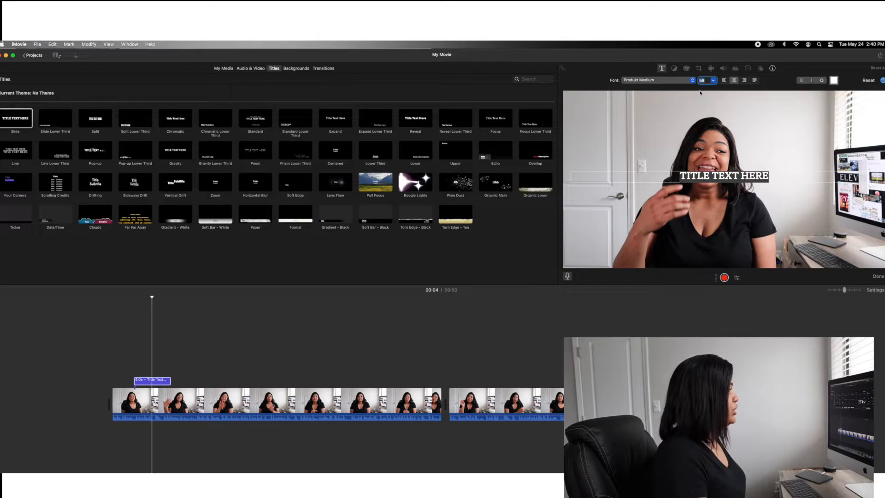
pyautogui.click(675, 70)
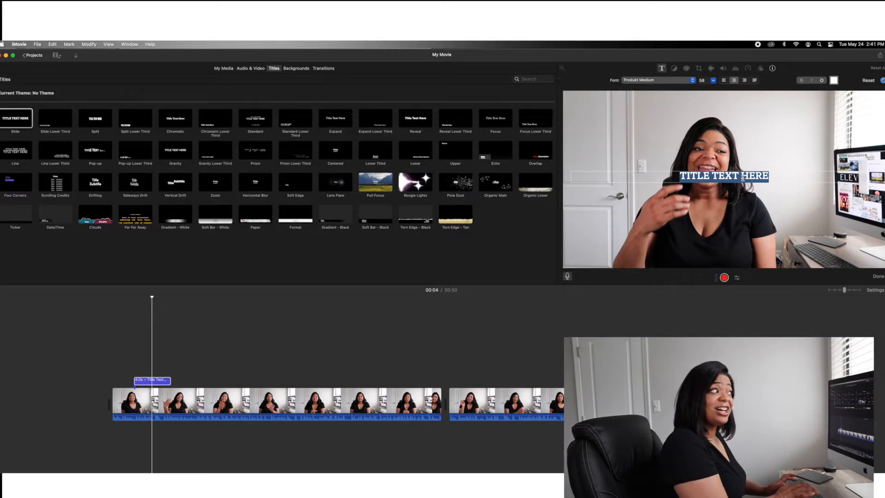
# Step: Replace the title text with WELCOME at font size 124 and play the opening to preview it
pyautogui.write('WEL')
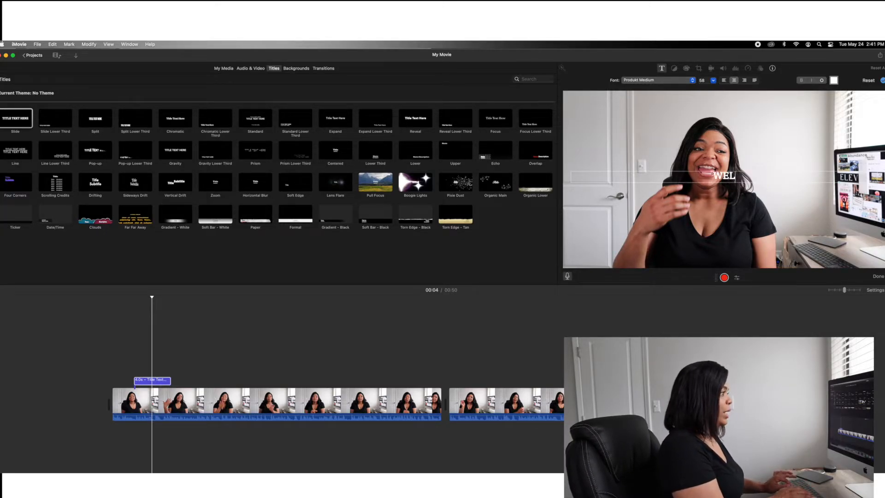
pyautogui.write('COME')
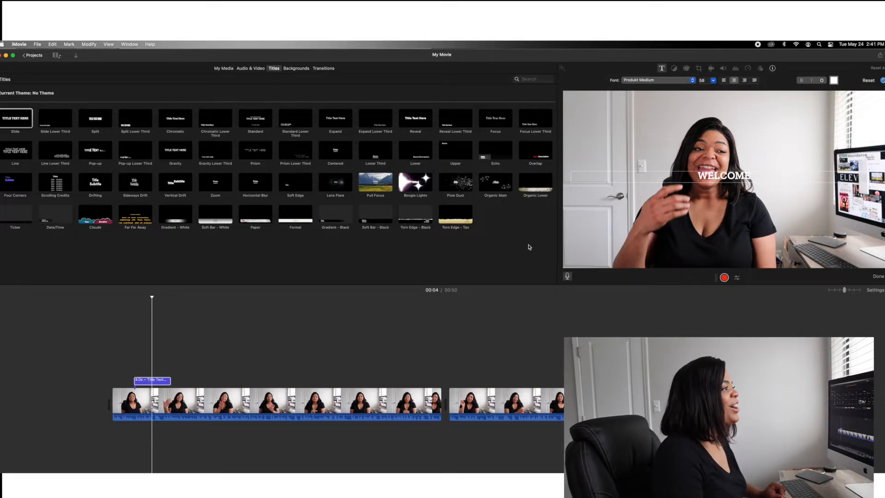
pyautogui.click(713, 81)
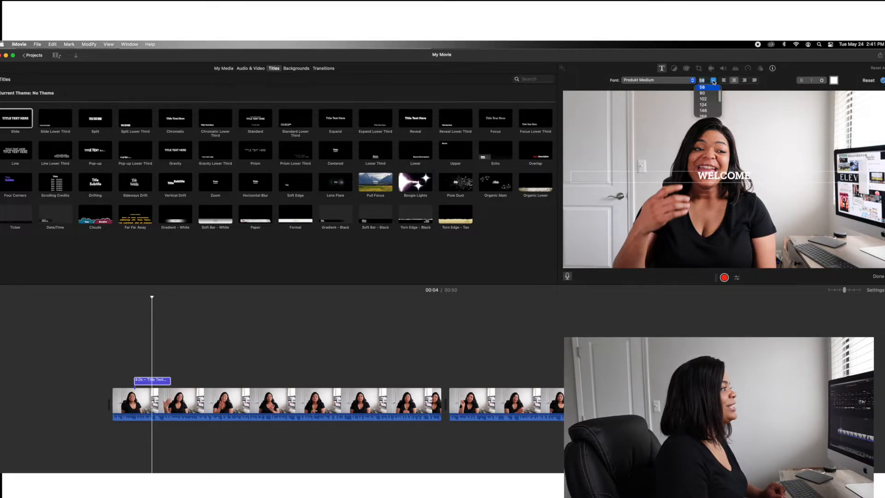
pyautogui.click(703, 104)
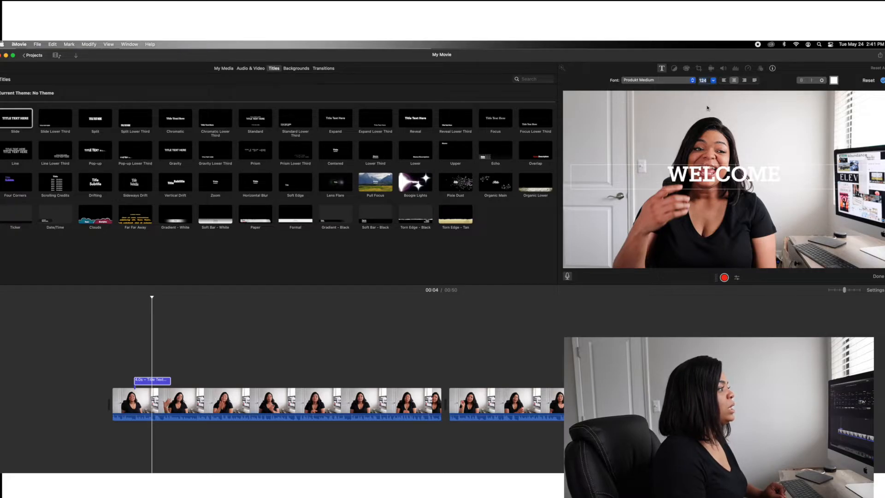
pyautogui.click(721, 194)
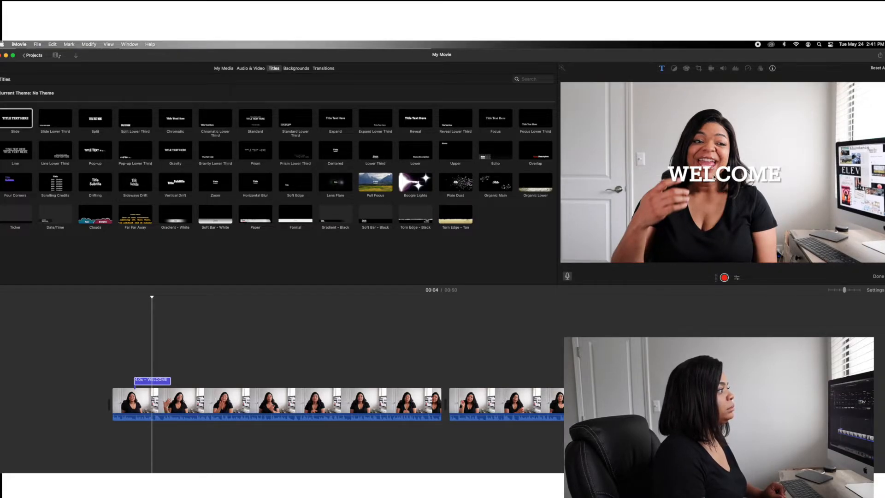
pyautogui.click(157, 381)
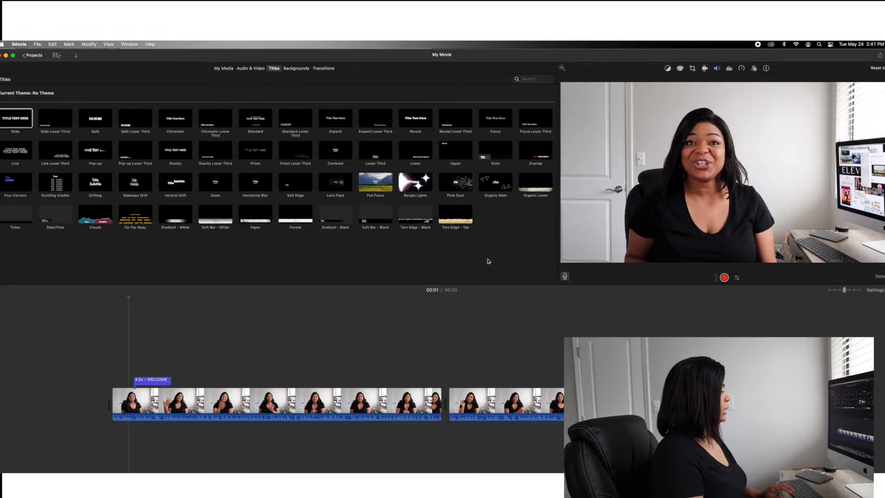
pyautogui.press('space')
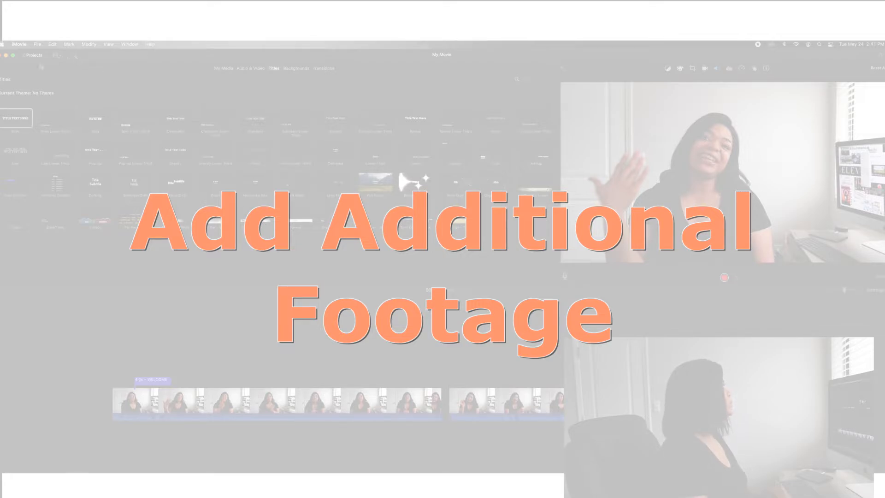
# Step: Switch to Finder and add MVI_7104.MP4 from the Untitled drive to the My Movie project media
pyautogui.click(75, 56)
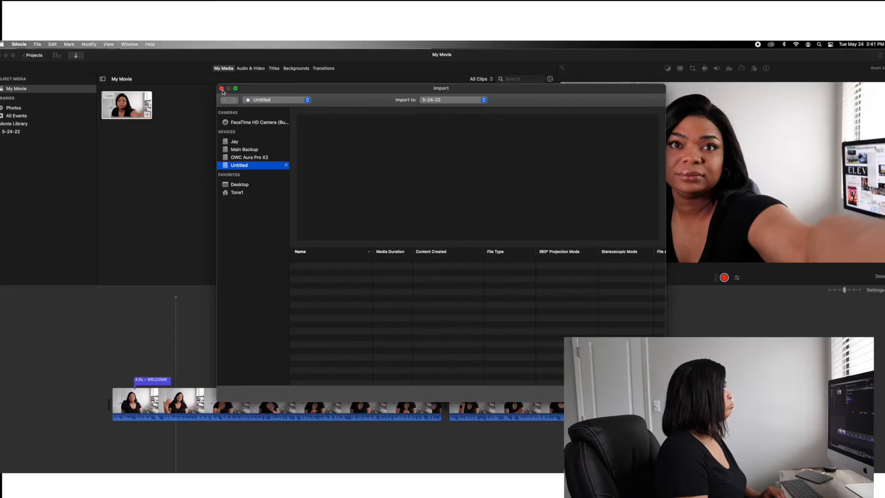
pyautogui.click(221, 89)
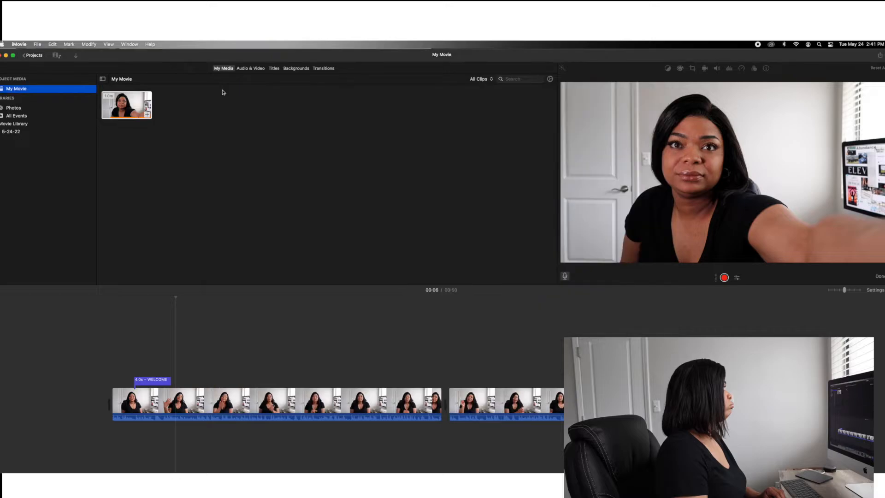
pyautogui.moveTo(113, 52); pyautogui.dragTo(148, 53)
pyautogui.click(15, 145)
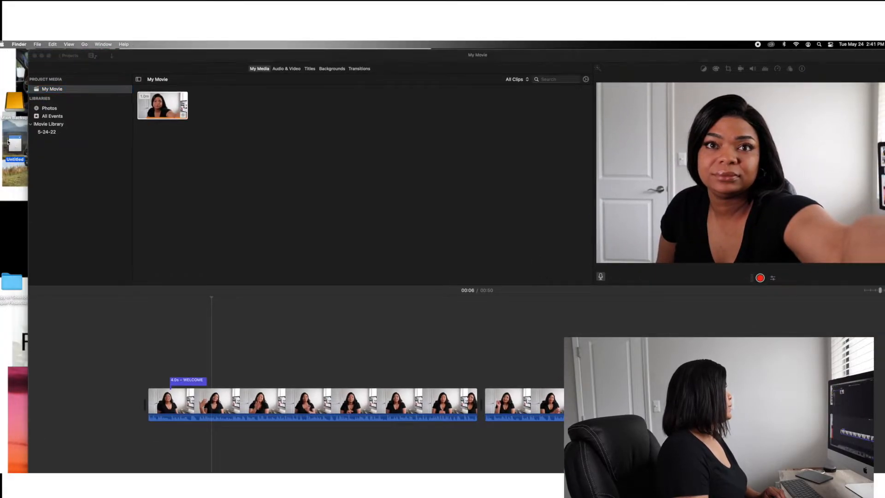
pyautogui.doubleClick(15, 147)
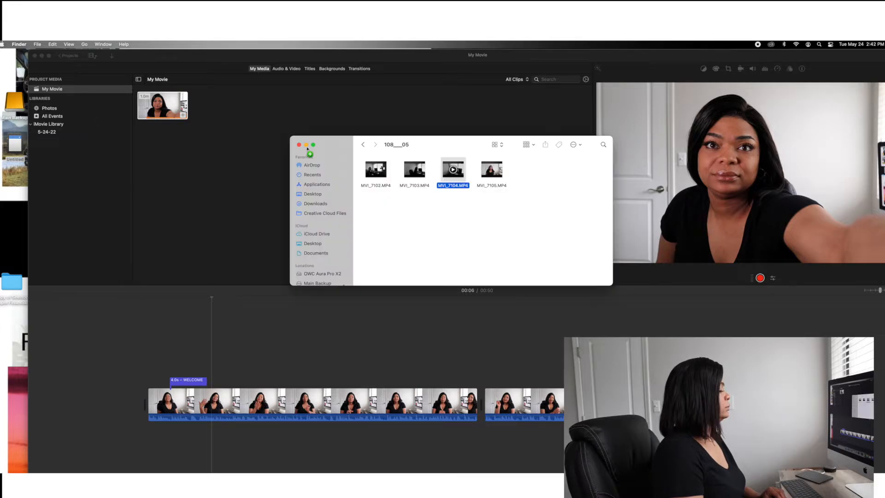
pyautogui.moveTo(307, 147); pyautogui.dragTo(308, 146)
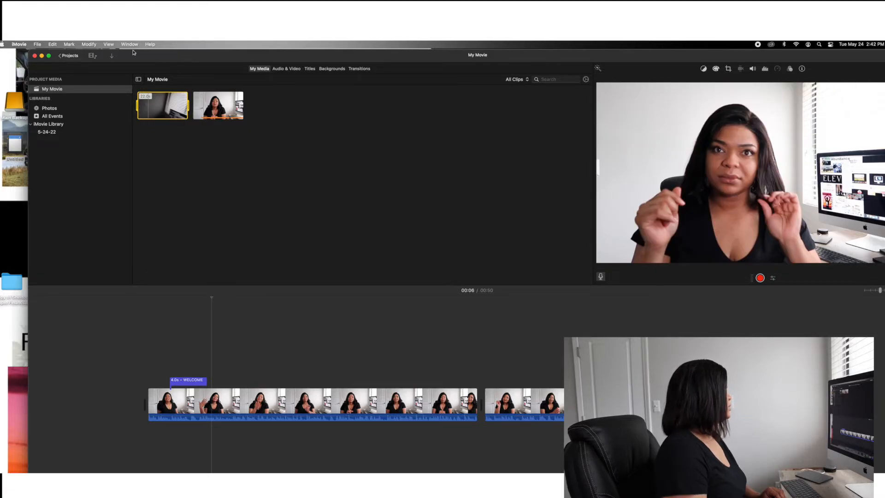
# Step: Reopen the Untitled drive's DCIM folder and add the side-angle desk clip to the project media
pyautogui.doubleClick(13, 146)
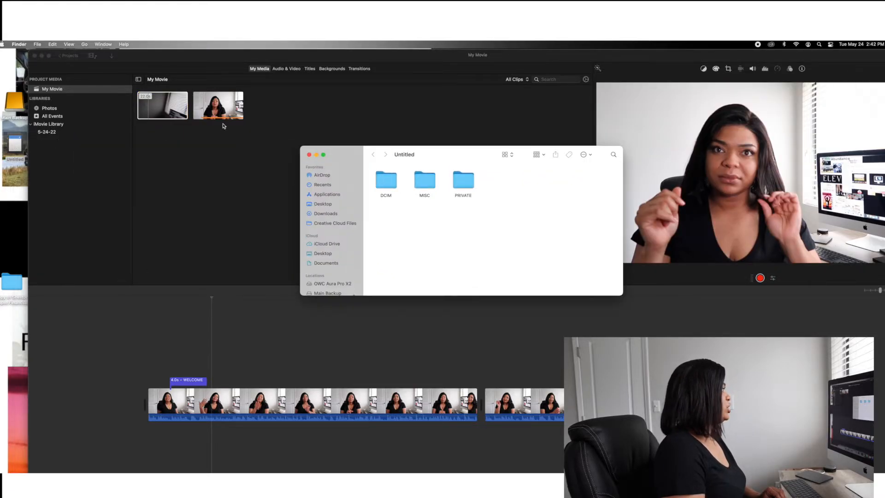
pyautogui.doubleClick(394, 178)
pyautogui.doubleClick(425, 179)
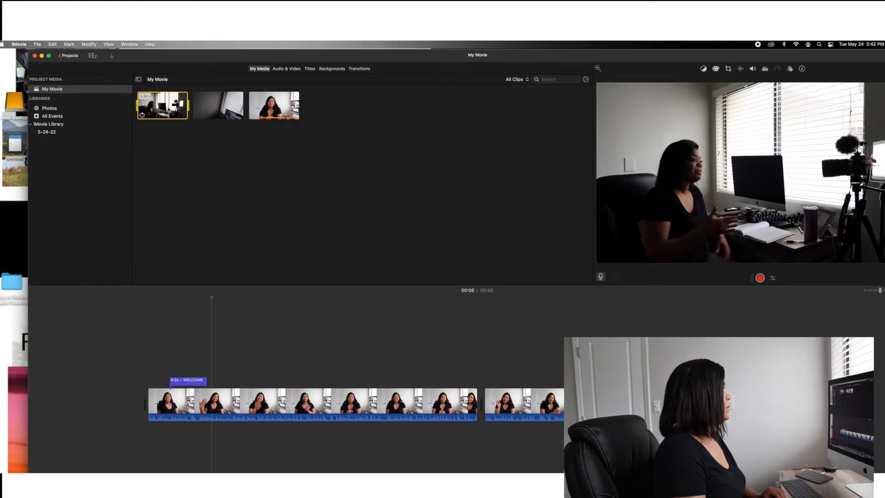
# Step: Place the side-angle desk clip as a cutaway above the first talking clip and set its volume to 0%
pyautogui.moveTo(162, 106); pyautogui.dragTo(247, 359)
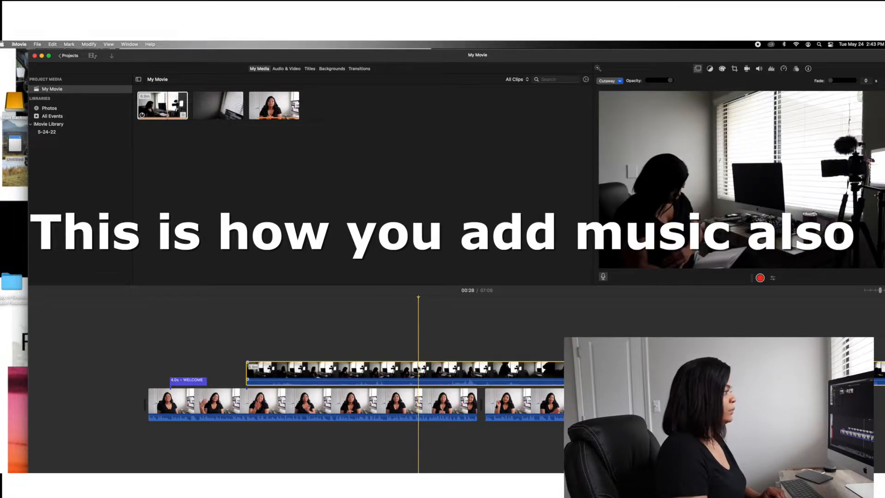
pyautogui.click(758, 69)
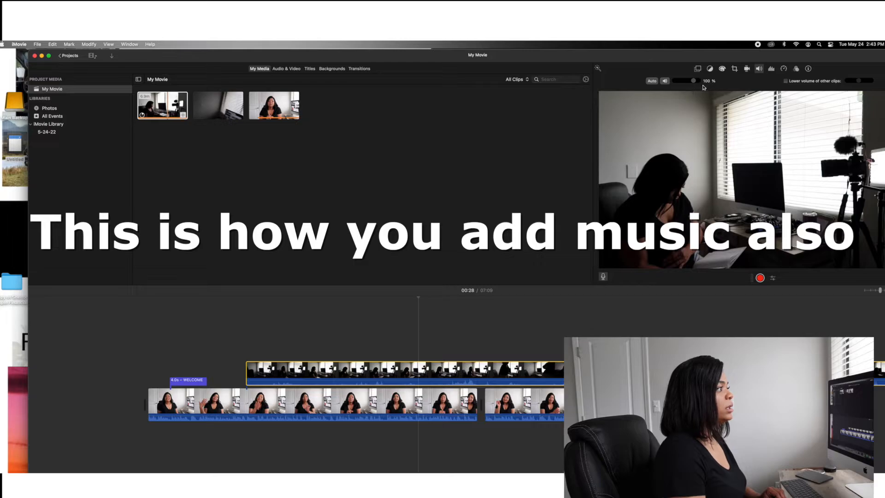
pyautogui.moveTo(693, 81); pyautogui.dragTo(674, 81)
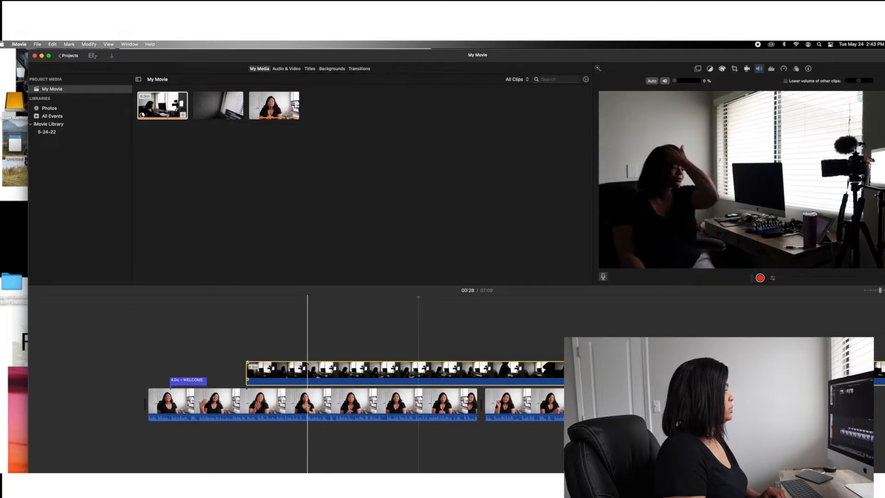
# Step: Trim the start of the side-angle cutaway and move it back over the first half of the first talking clip
pyautogui.moveTo(248, 368); pyautogui.dragTo(399, 361)
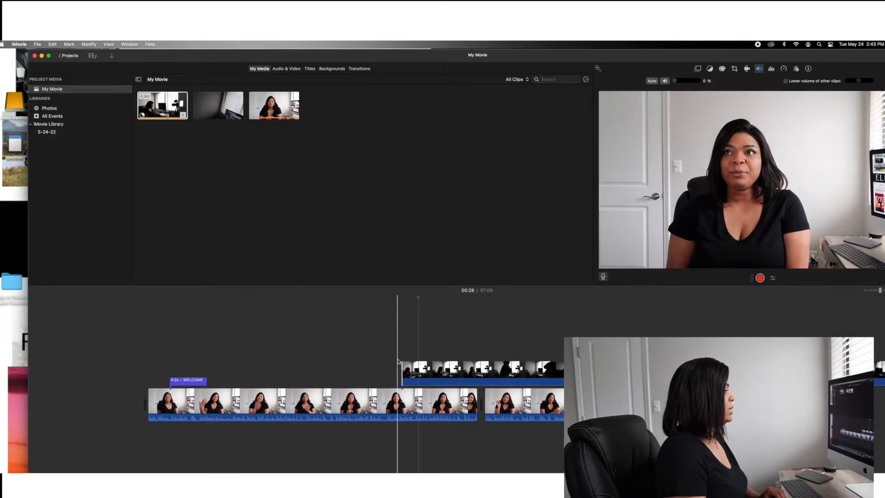
pyautogui.moveTo(466, 371); pyautogui.dragTo(319, 373)
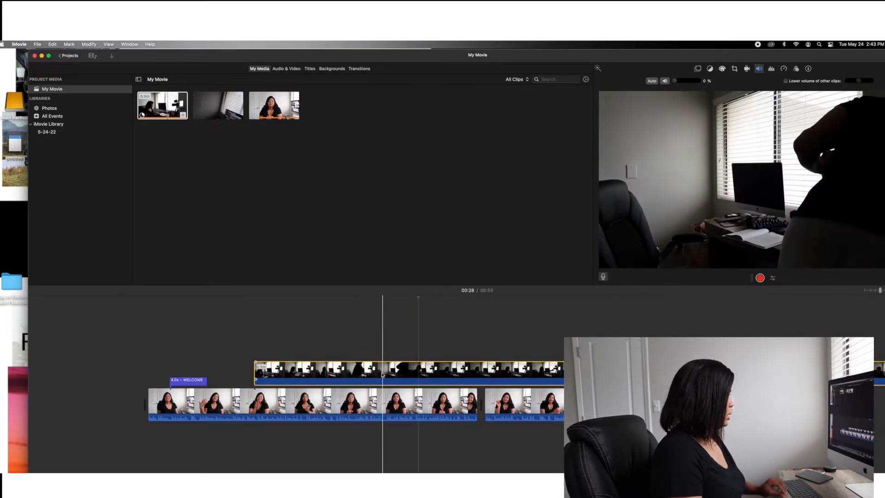
# Step: Split the side-angle cutaway at 00:20 and delete the part after the split
pyautogui.click(341, 377)
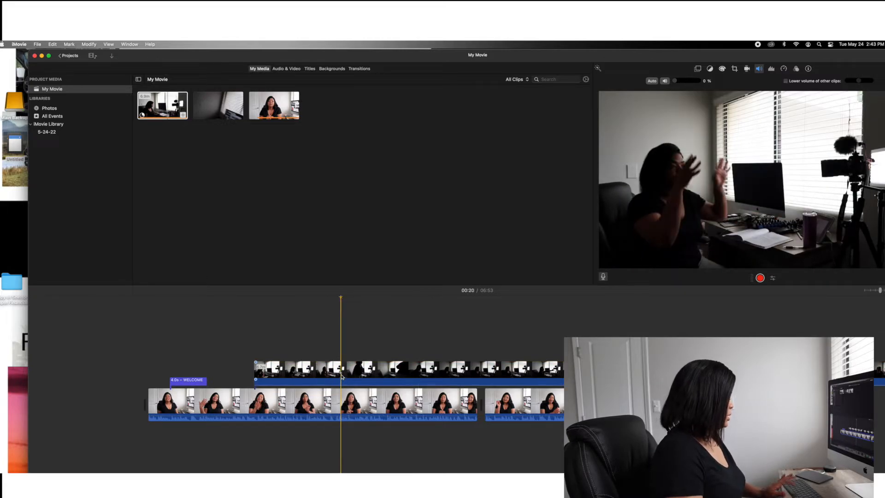
pyautogui.click(342, 373)
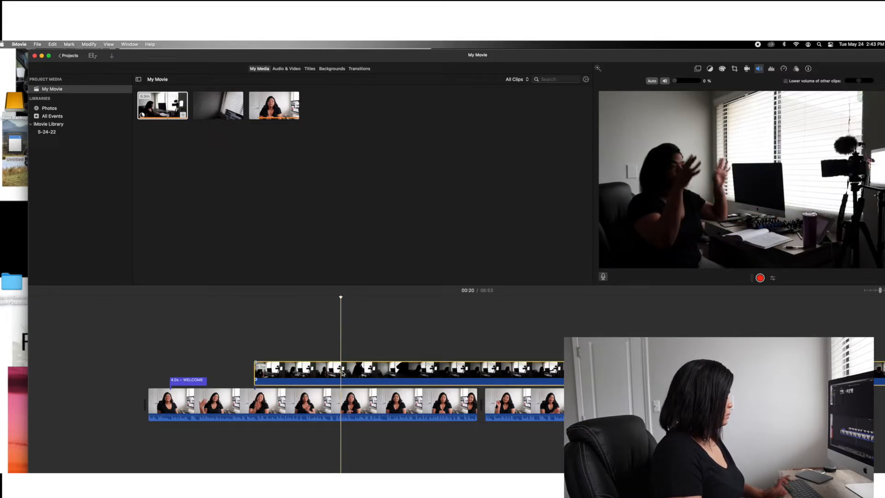
pyautogui.press('super+b')
pyautogui.click(361, 378)
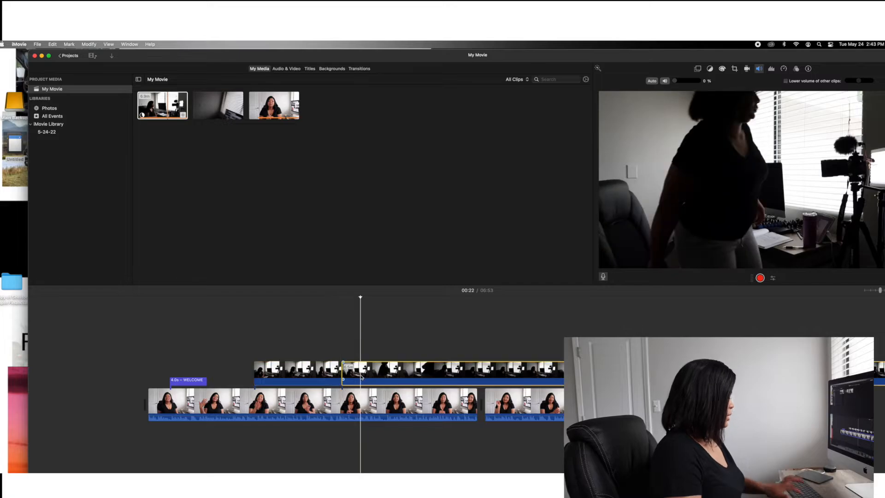
pyautogui.press('Delete')
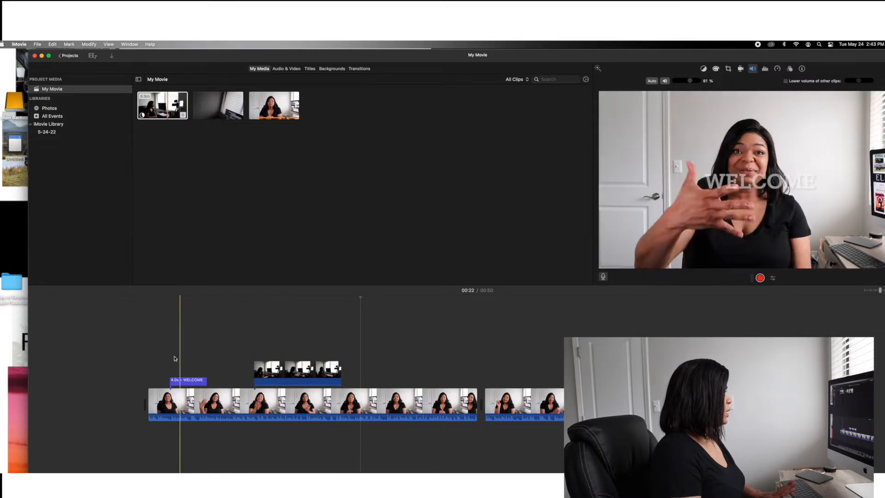
# Step: Play through the cutaway section and split the first talking clip at about 00:24, a few seconds after the cutaway ends
pyautogui.press('space')
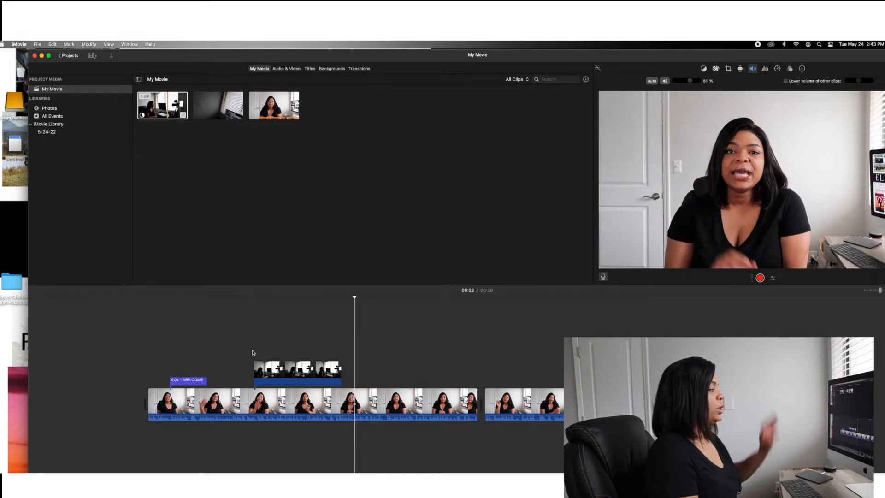
pyautogui.click(330, 361)
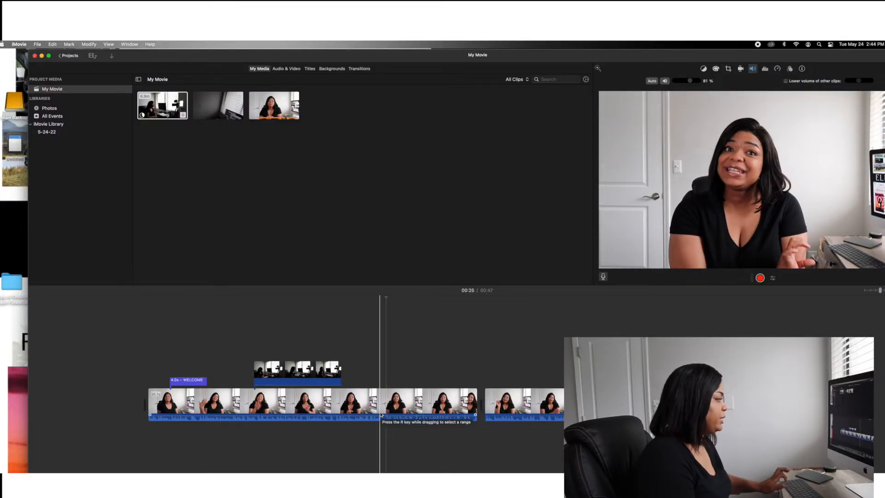
pyautogui.press('super+b')
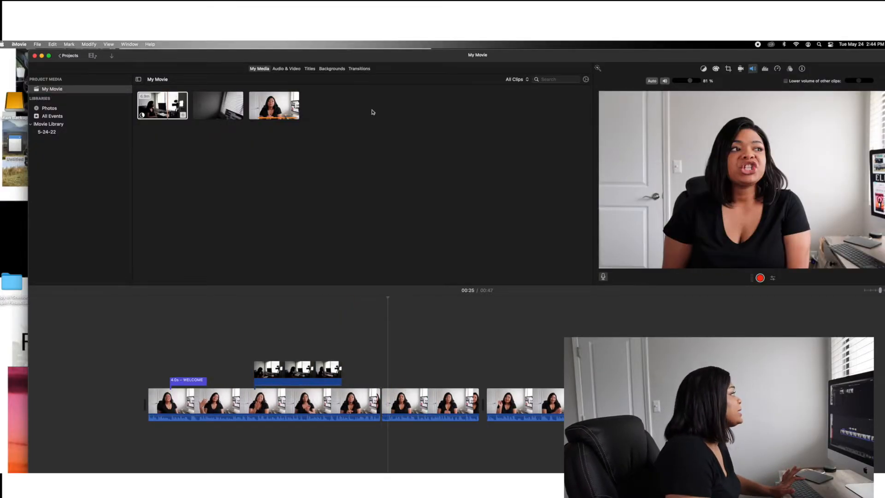
# Step: Add a Cross Blur transition between the second and third talking clips and play it back
pyautogui.click(359, 69)
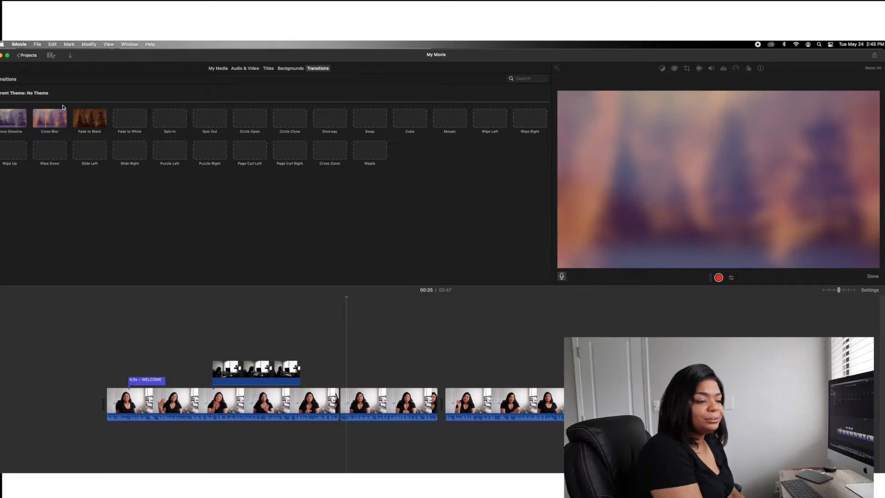
pyautogui.click(54, 120)
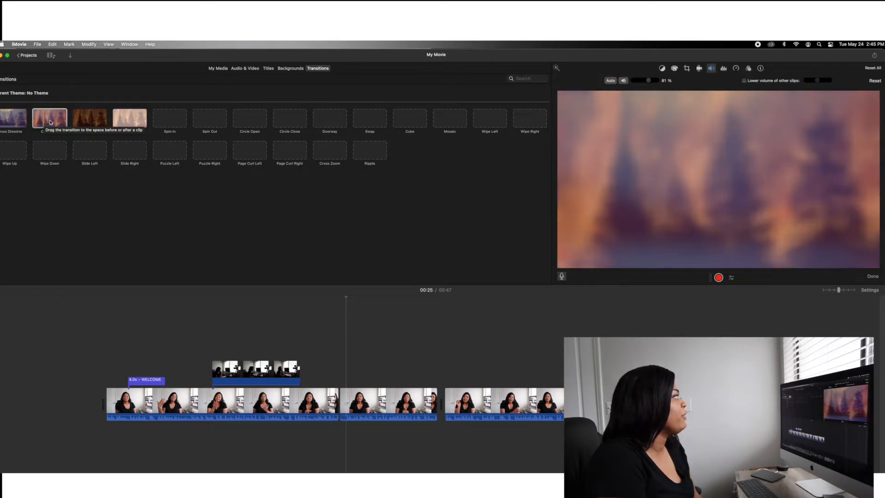
pyautogui.moveTo(54, 121); pyautogui.dragTo(437, 404)
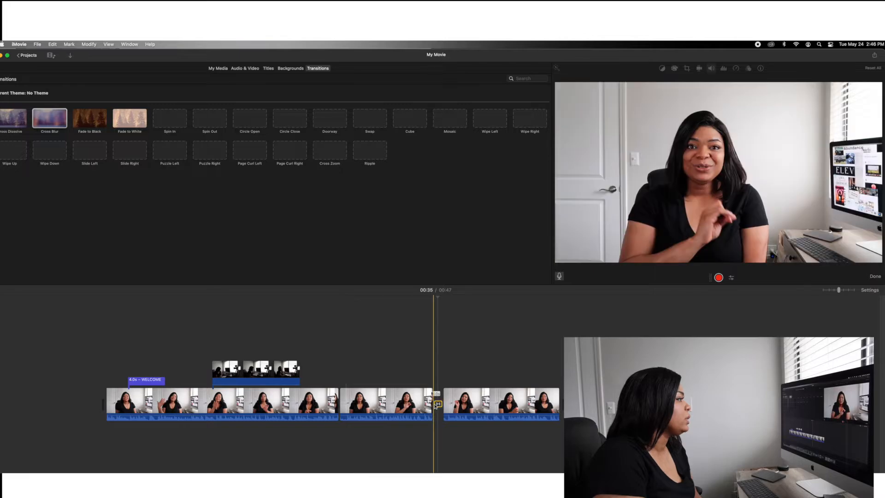
pyautogui.click(428, 366)
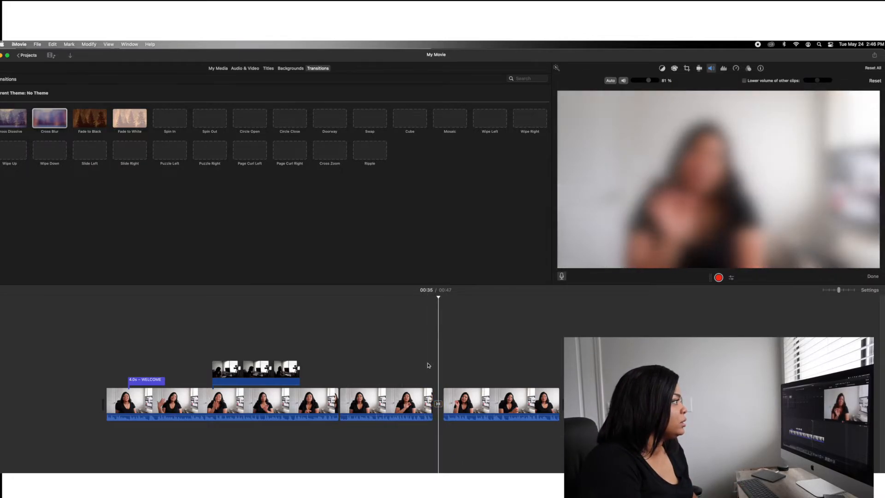
pyautogui.press('space')
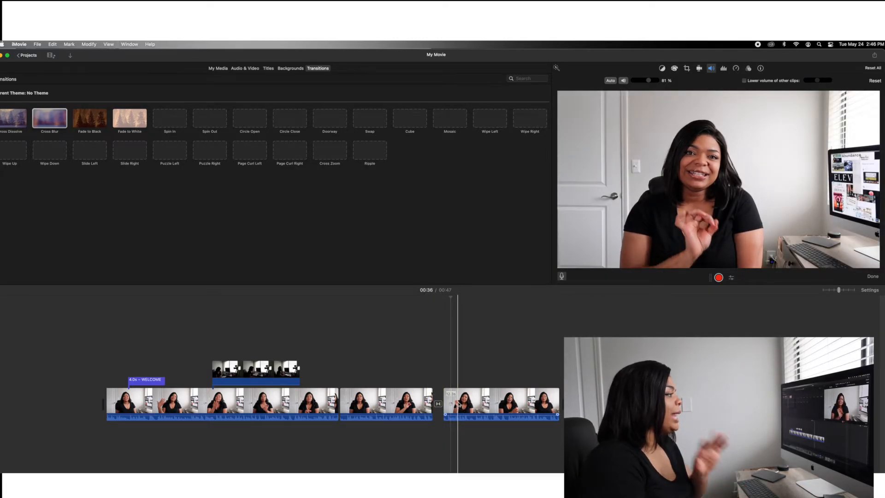
# Step: Crop the last talking clip slightly tighter with Crop to Fill, centring the frame on the speaker, and preview the cut
pyautogui.click(454, 400)
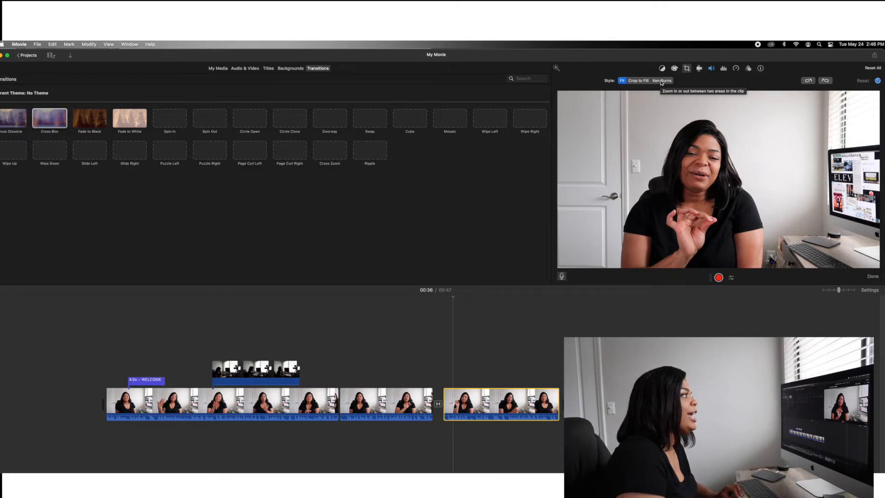
pyautogui.click(642, 83)
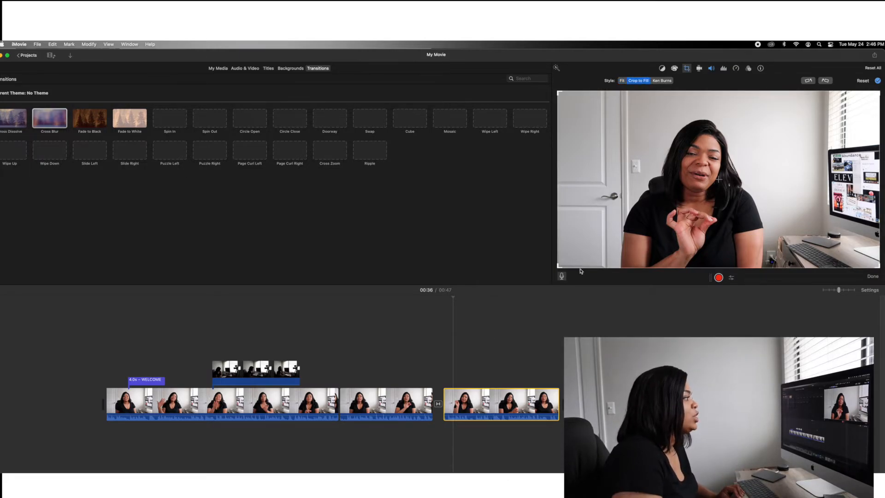
pyautogui.moveTo(558, 267); pyautogui.dragTo(588, 256)
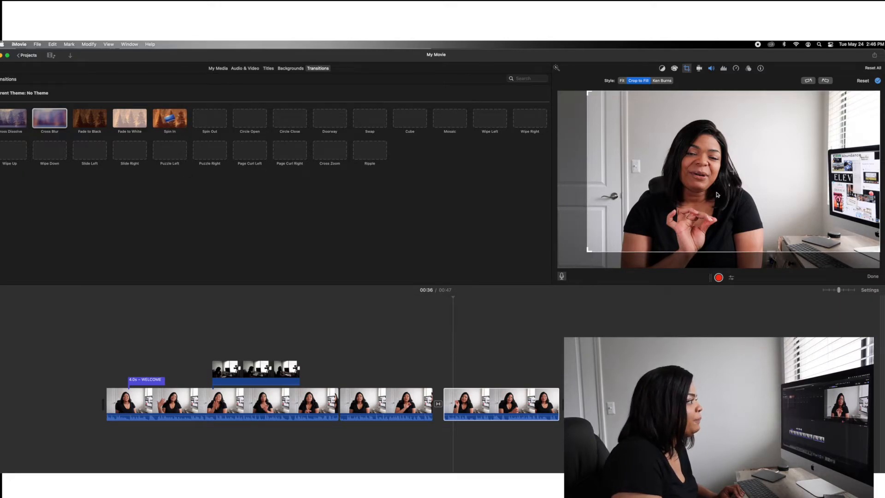
pyautogui.moveTo(722, 191); pyautogui.dragTo(707, 192)
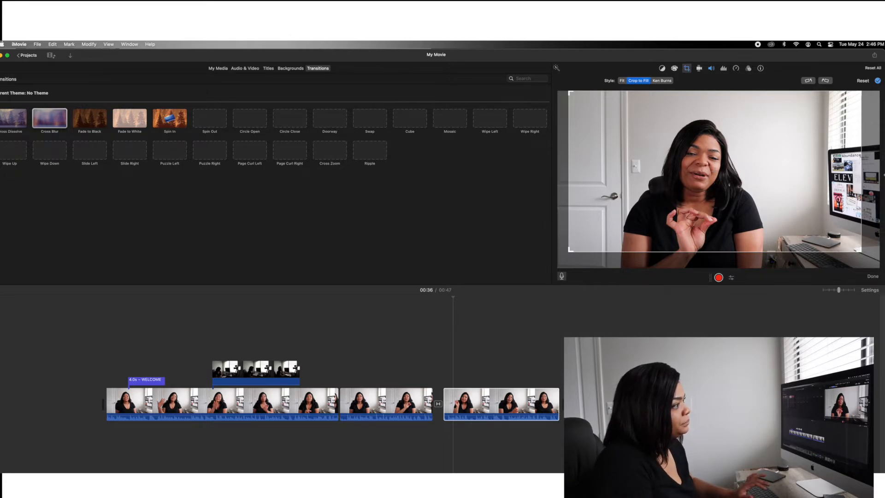
pyautogui.click(872, 276)
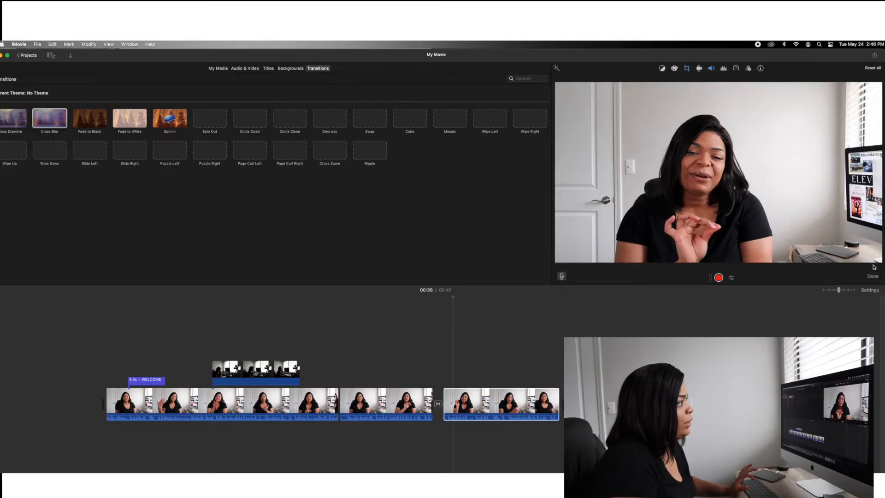
pyautogui.click(427, 364)
pyautogui.press('space')
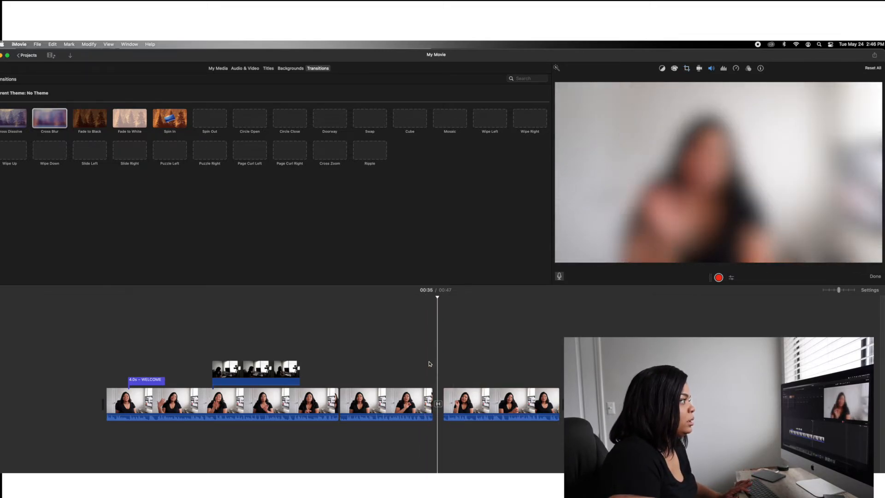
pyautogui.click(425, 363)
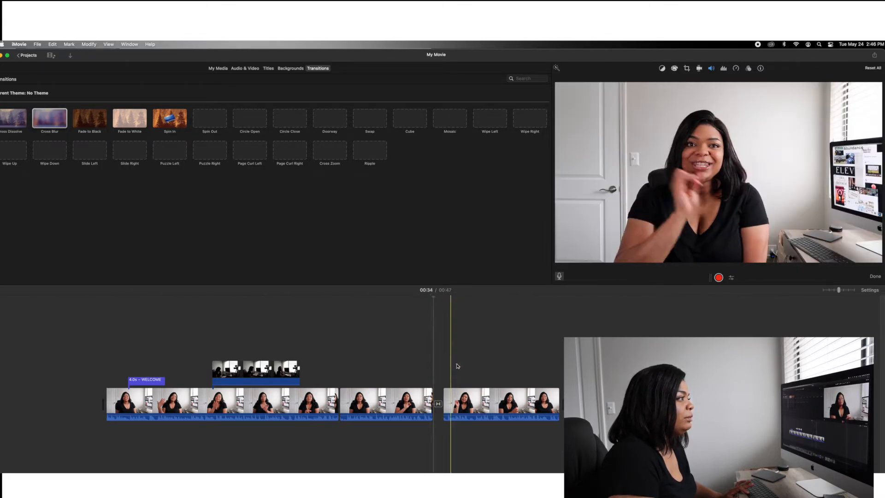
# Step: Shift the last talking clip's crop frame slightly lower, apply it and replay the transition into the clip
pyautogui.click(471, 403)
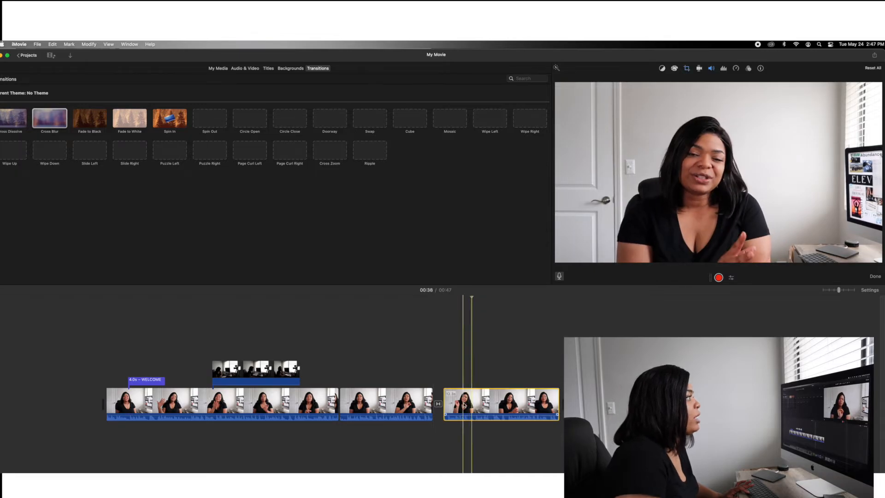
pyautogui.click(687, 69)
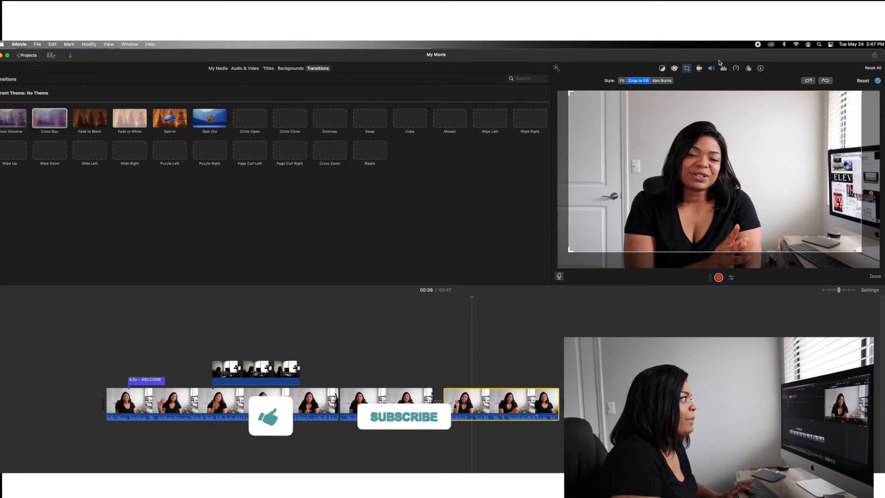
pyautogui.moveTo(658, 209); pyautogui.dragTo(657, 217)
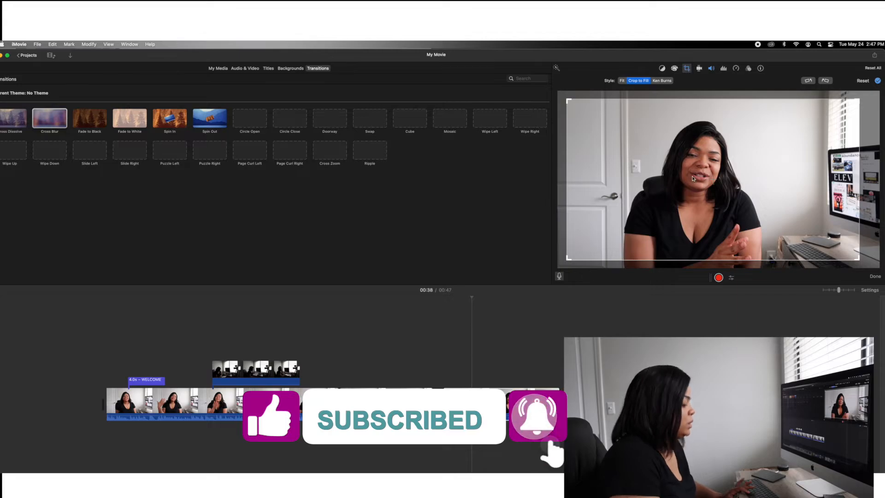
pyautogui.click(877, 81)
pyautogui.click(423, 371)
pyautogui.press('space')
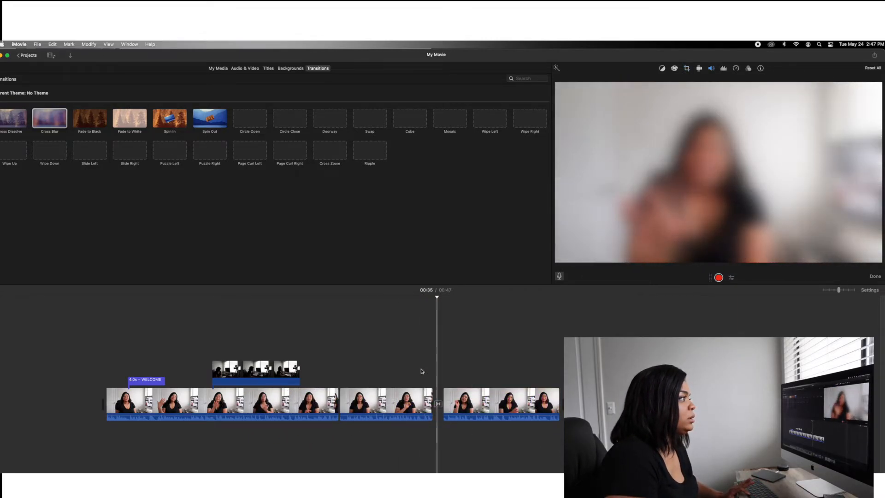
pyautogui.press('space')
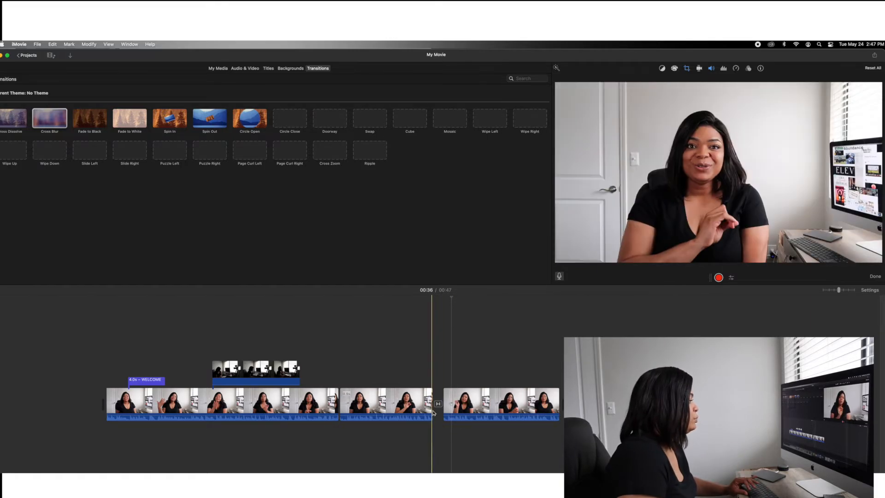
# Step: Apply the Ken Burns style to the second talking clip and tighten its End frame around the speaker
pyautogui.click(470, 404)
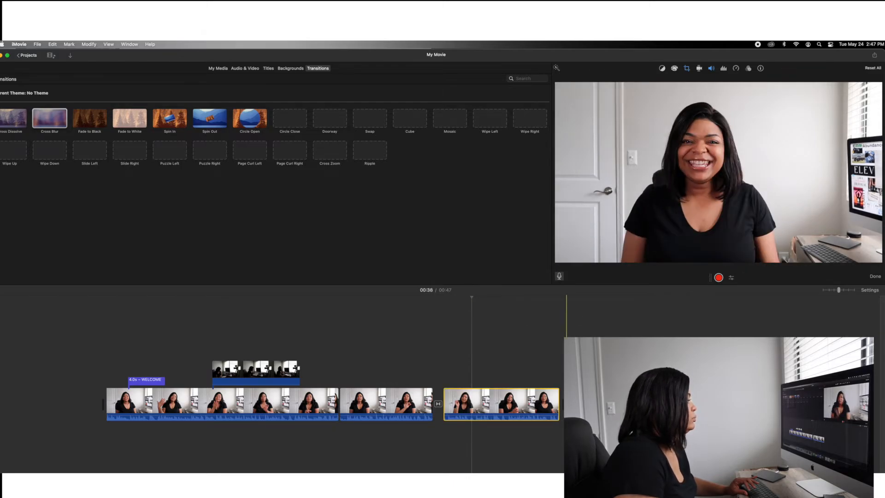
pyautogui.click(377, 403)
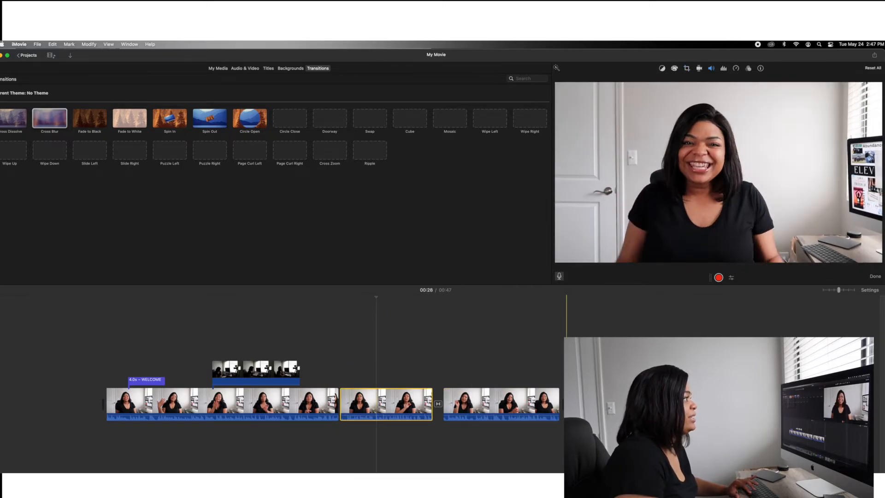
pyautogui.click(687, 68)
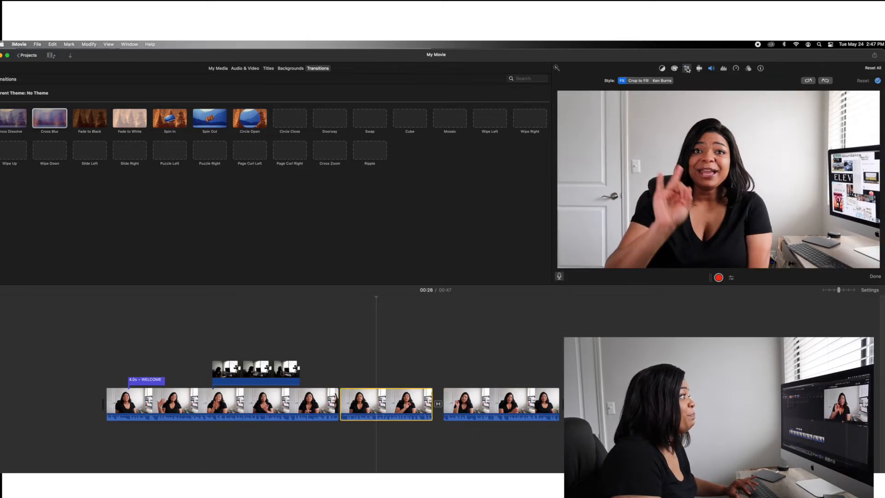
pyautogui.click(661, 81)
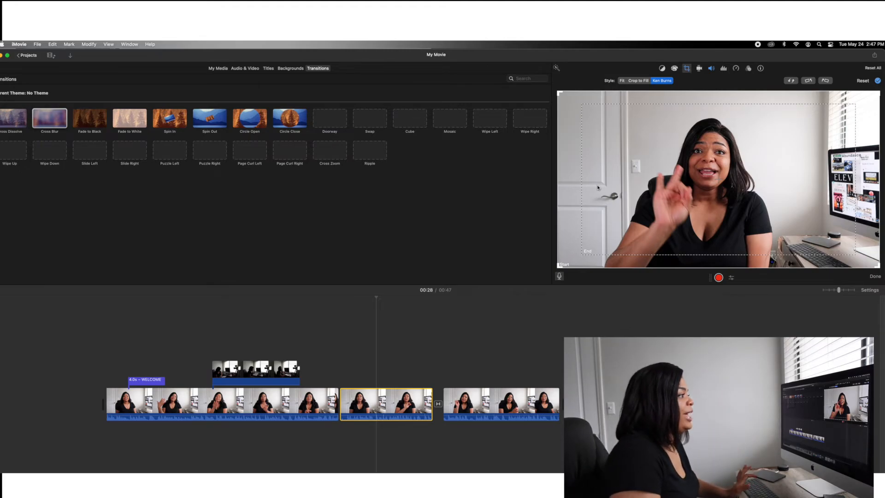
pyautogui.click(714, 132)
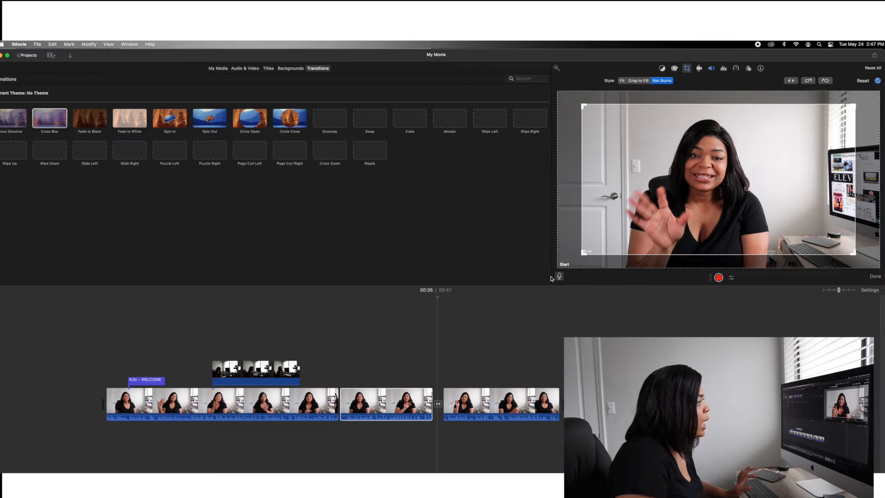
pyautogui.moveTo(583, 253); pyautogui.dragTo(595, 248)
pyautogui.moveTo(698, 181); pyautogui.dragTo(691, 181)
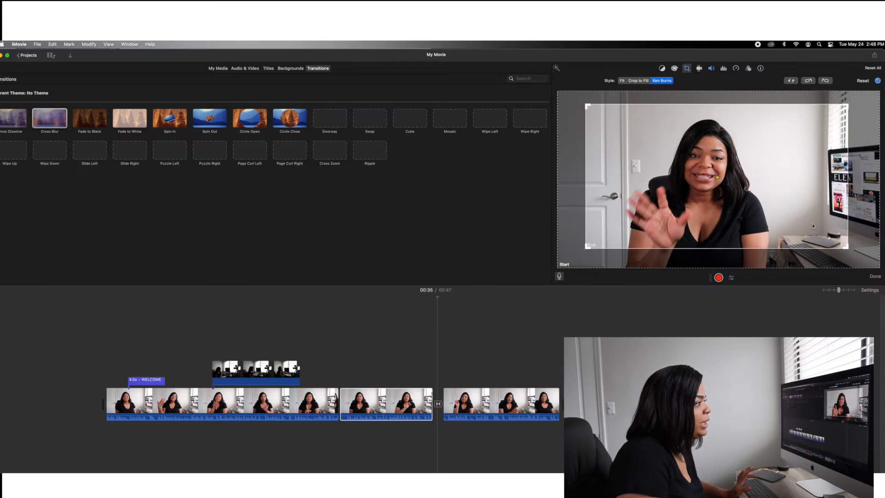
# Step: Shrink and reposition the Ken Burns End frame slightly more on the second talking clip and play the zoom
pyautogui.click(846, 249)
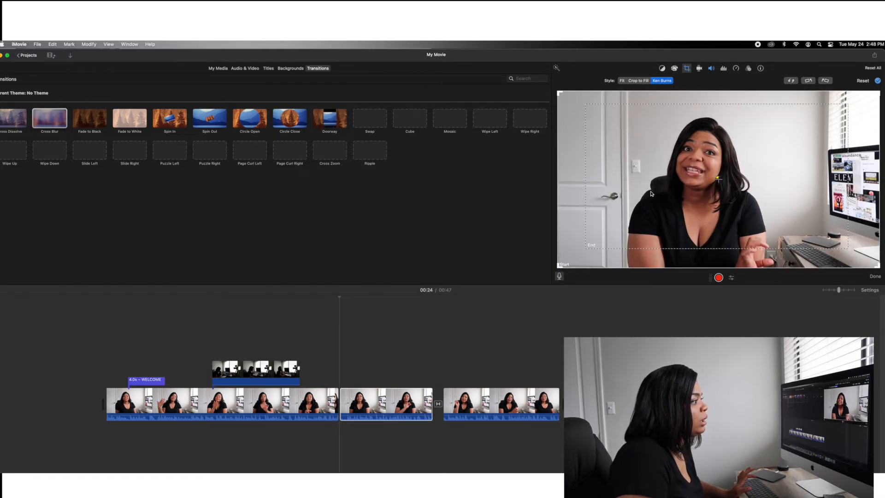
pyautogui.click(592, 247)
pyautogui.moveTo(847, 248); pyautogui.dragTo(839, 244)
pyautogui.moveTo(717, 189); pyautogui.dragTo(720, 194)
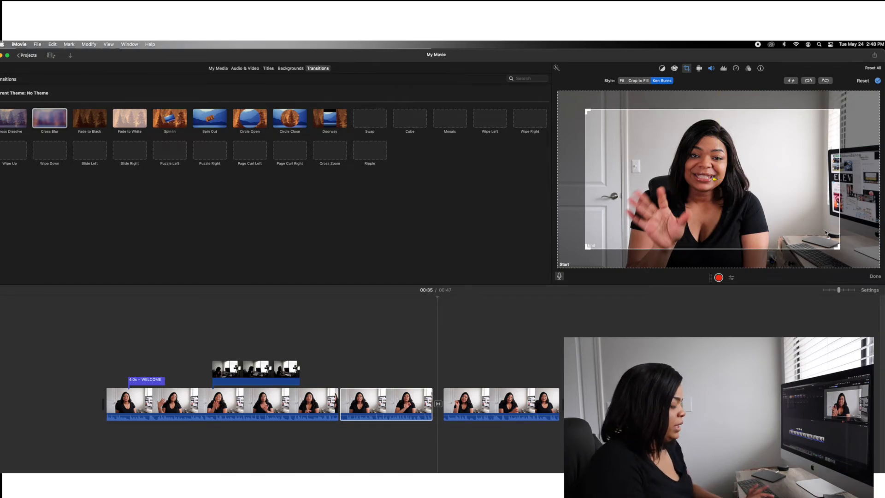
pyautogui.click(330, 358)
pyautogui.press('space')
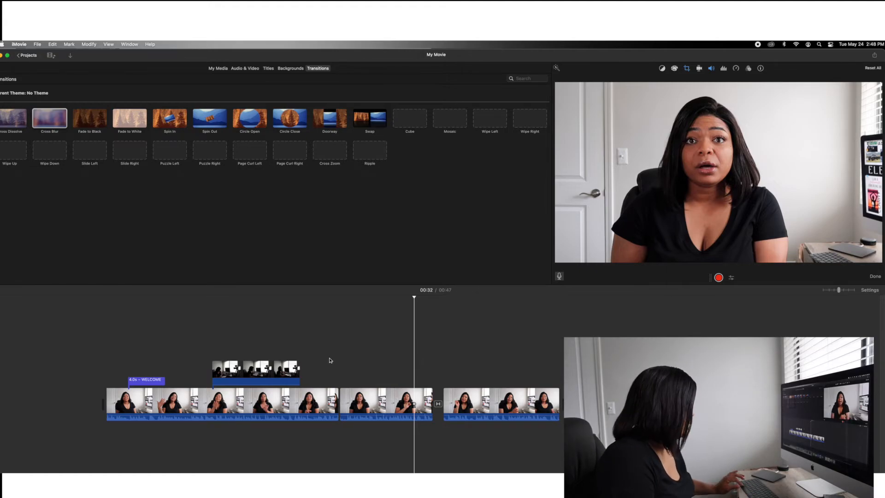
# Step: Stop playback and reset the Ken Burns crop on the second talking clip
pyautogui.press('space')
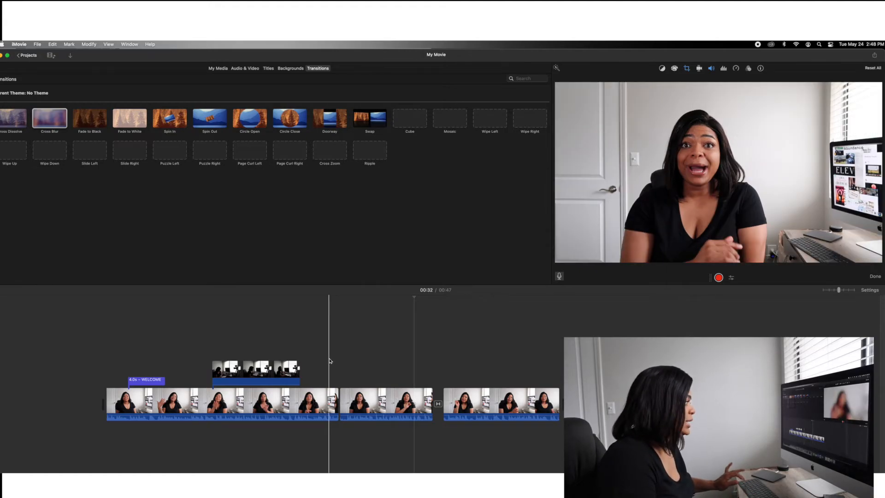
pyautogui.press('Down')
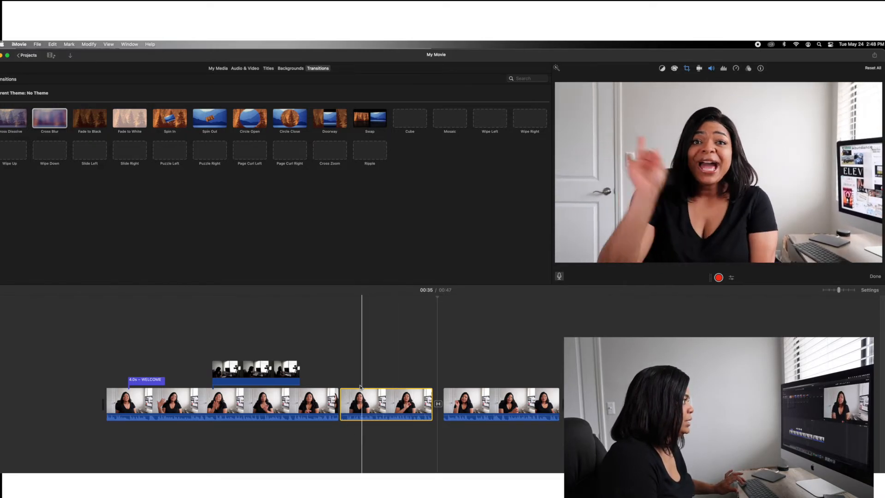
pyautogui.click(373, 406)
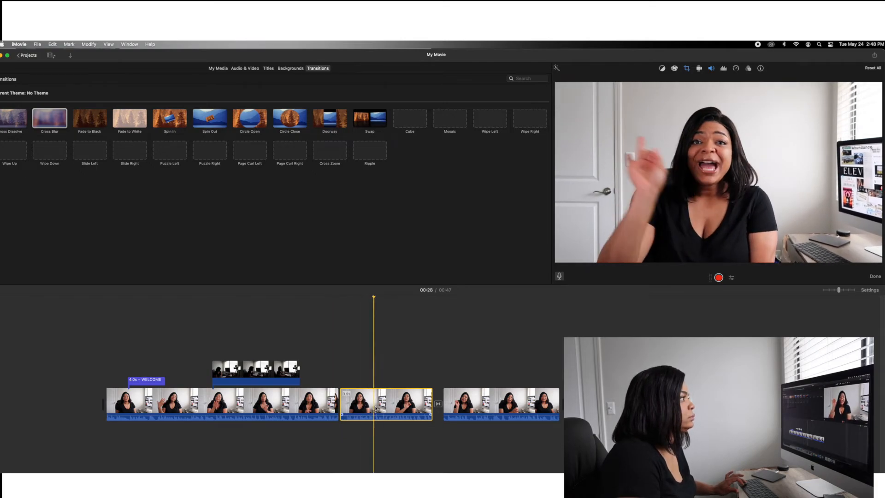
pyautogui.click(687, 70)
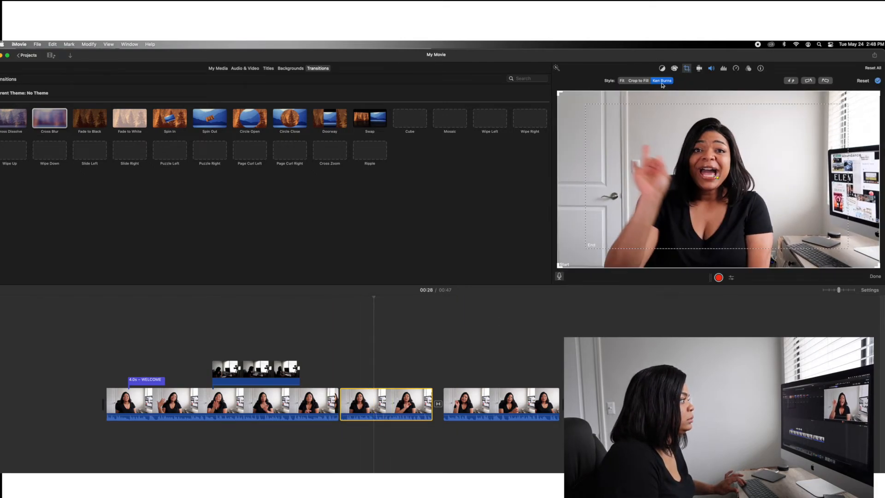
pyautogui.click(864, 82)
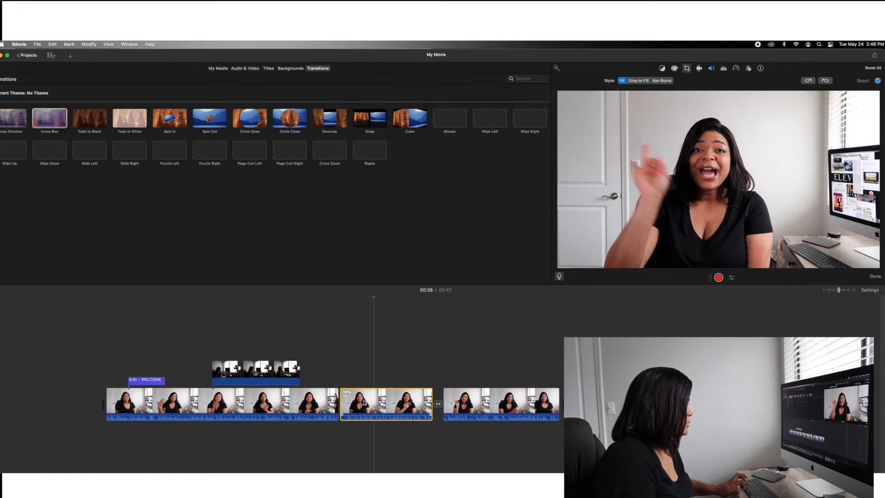
# Step: Split the second talking clip at about 00:28 and apply the Ken Burns style to its short first part
pyautogui.click(365, 382)
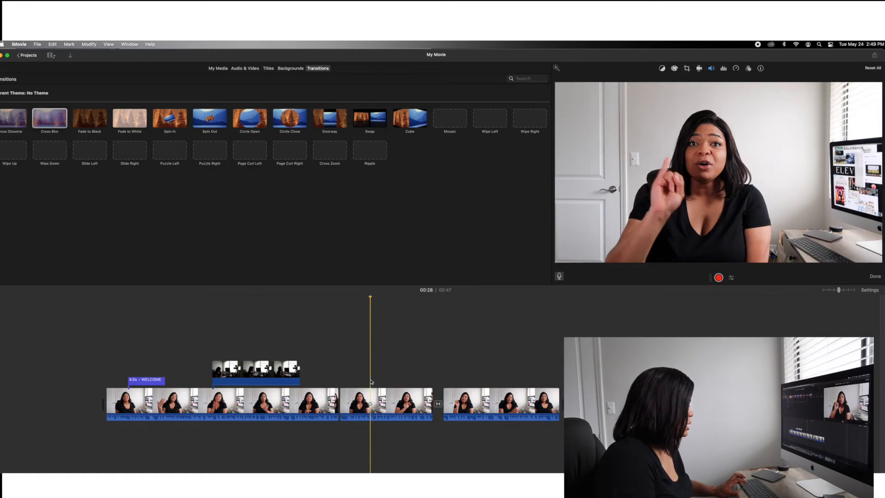
pyautogui.press('super+b')
pyautogui.click(357, 401)
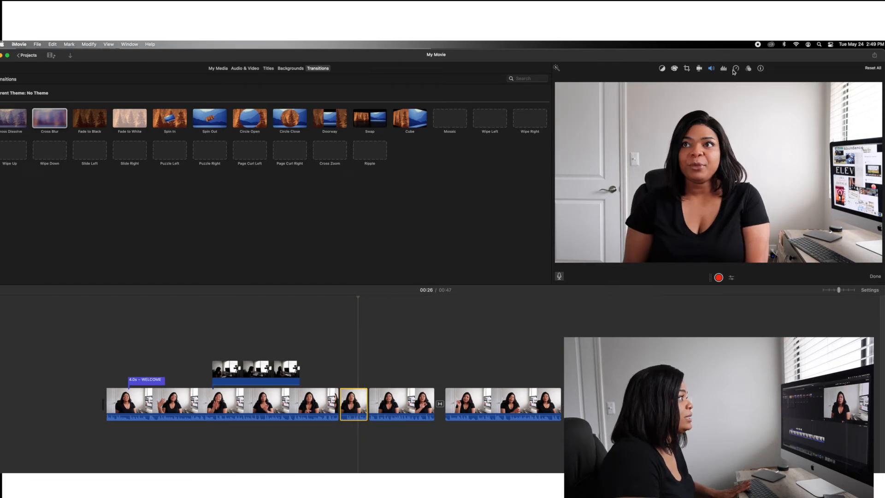
pyautogui.click(687, 68)
pyautogui.click(662, 80)
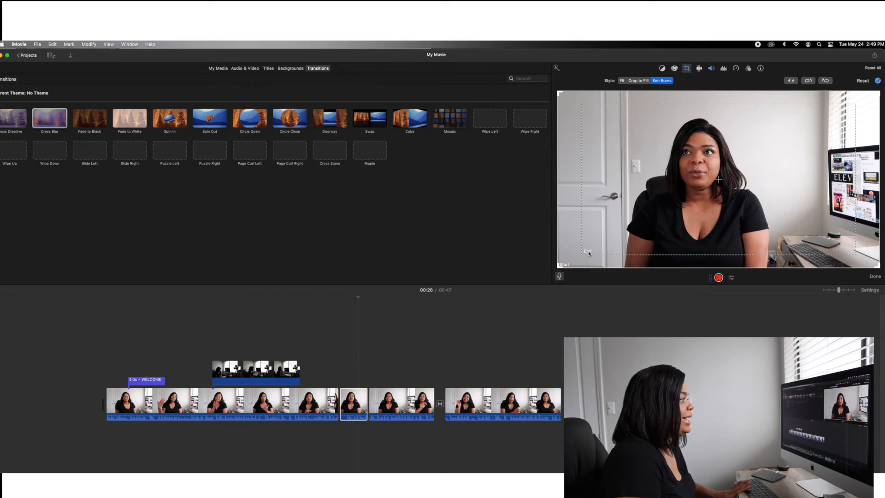
# Step: Tighten the Ken Burns End frame around the speaker on the short split clip and play back the zoom
pyautogui.click(586, 253)
pyautogui.moveTo(585, 253); pyautogui.dragTo(605, 241)
pyautogui.moveTo(682, 207); pyautogui.dragTo(656, 212)
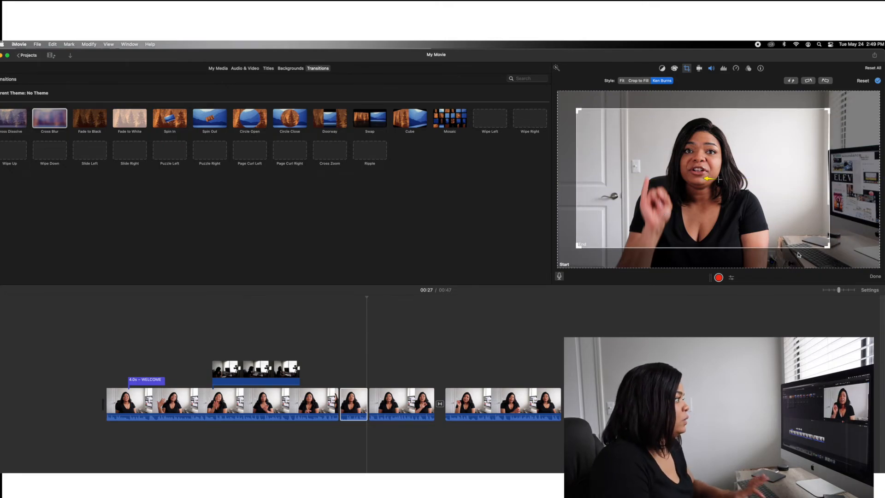
pyautogui.press('space')
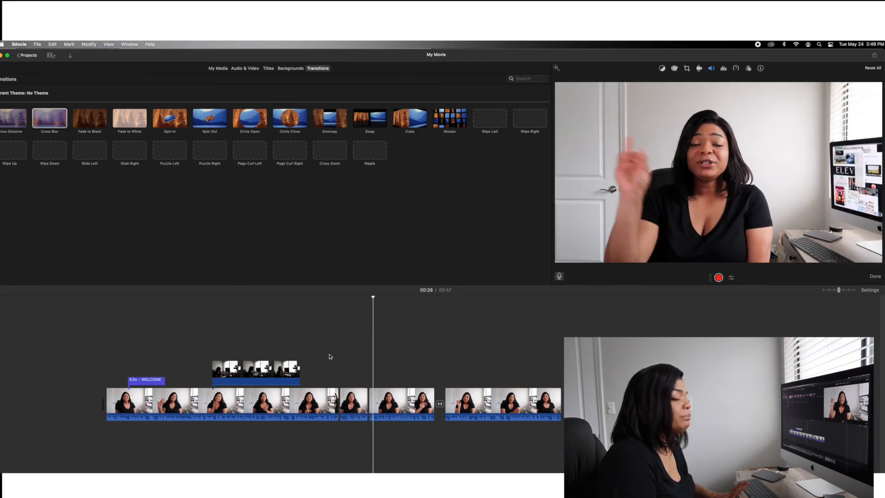
pyautogui.press('space')
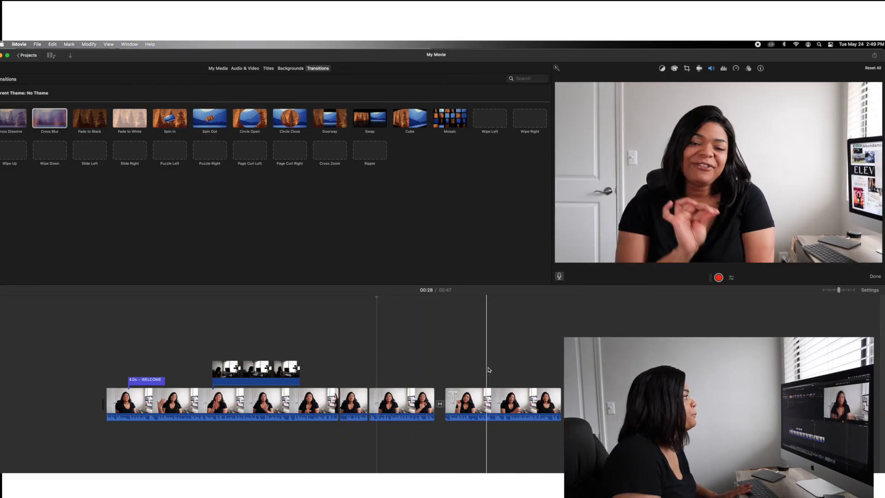
# Step: Set the cutaway overlay clip's speed to Fast at 2x and play it back
pyautogui.click(723, 69)
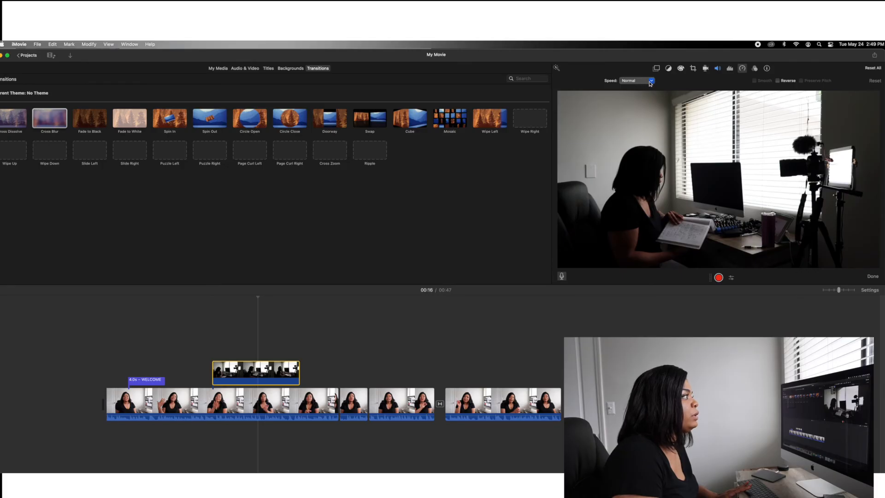
pyautogui.click(650, 81)
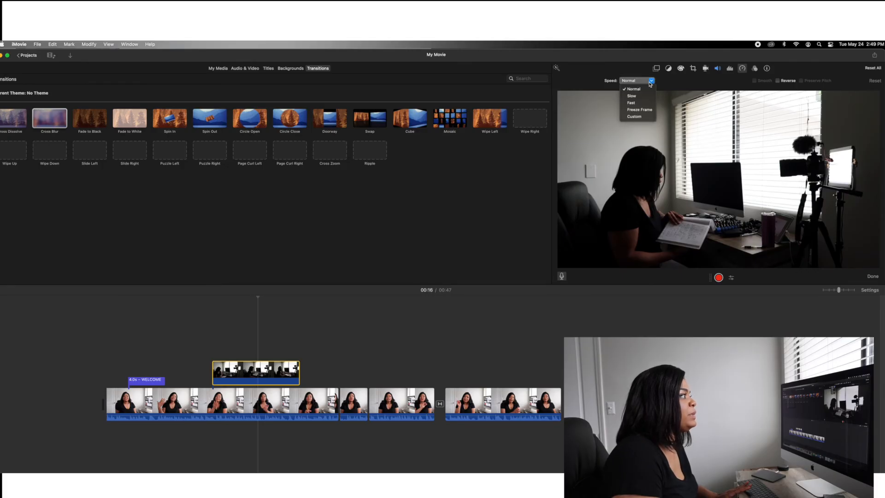
pyautogui.click(647, 105)
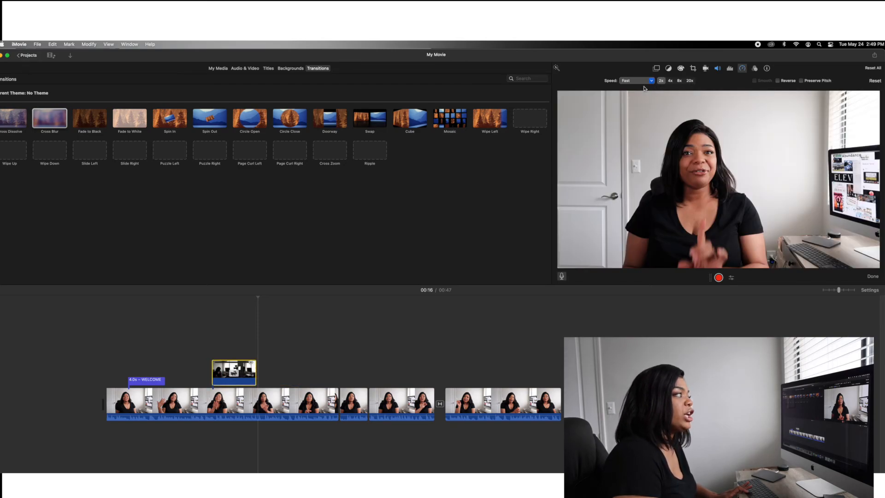
pyautogui.click(205, 345)
pyautogui.press('space')
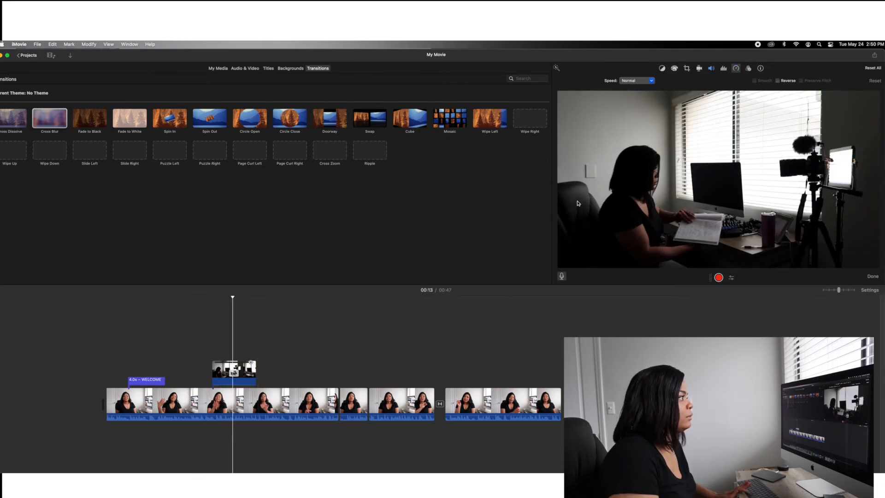
# Step: Raise the cutaway overlay clip's speed to 4x and replay that section
pyautogui.press('space')
pyautogui.click(671, 82)
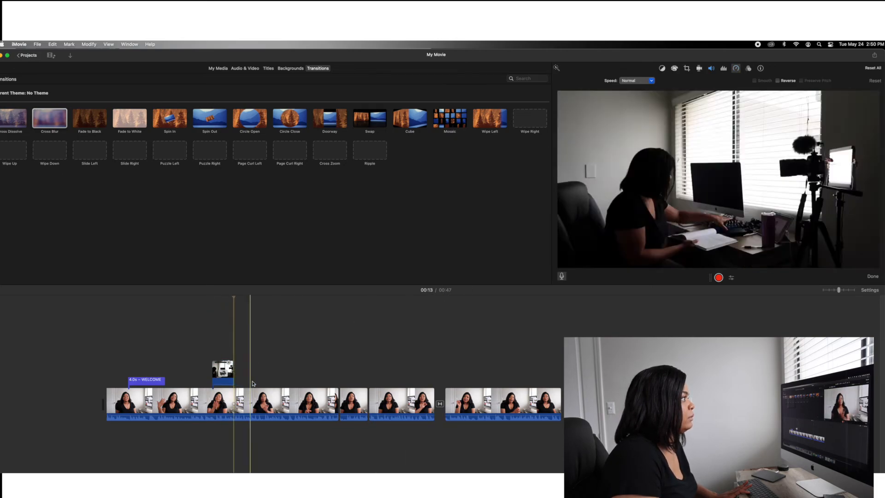
pyautogui.click(206, 364)
pyautogui.press('space')
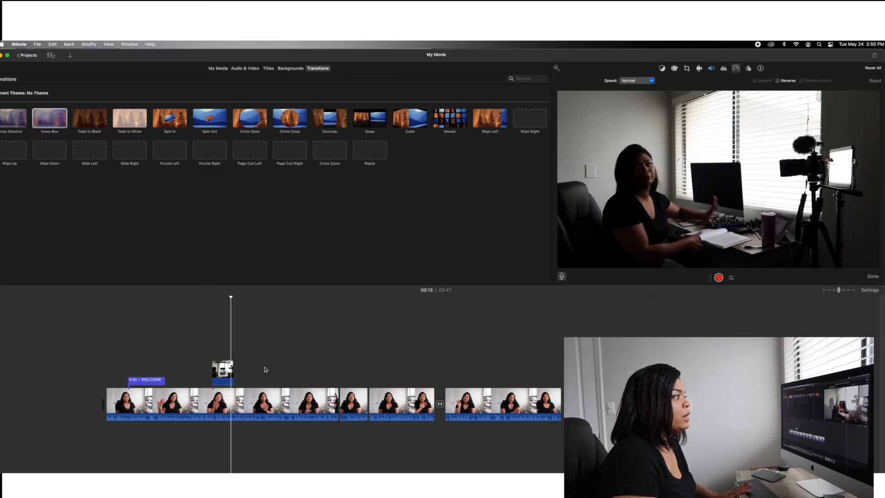
pyautogui.press('space')
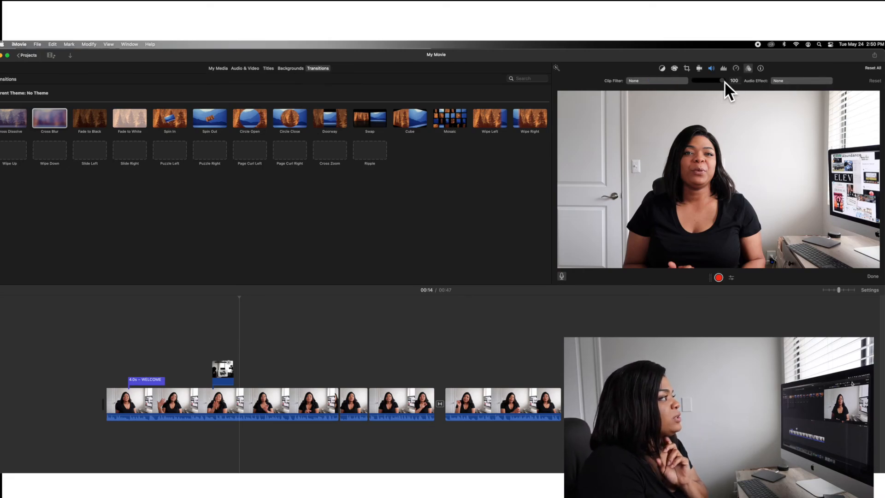
# Step: Display the clip information for the first talking clip, including its name and duration
pyautogui.click(761, 69)
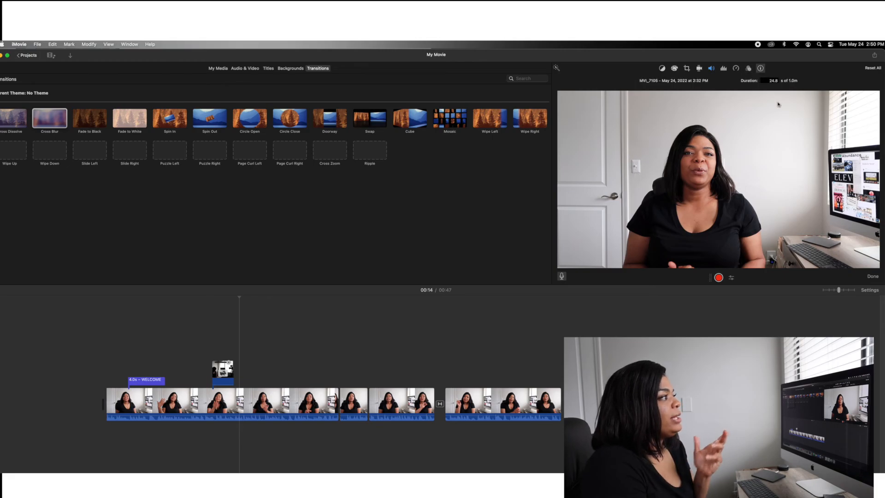